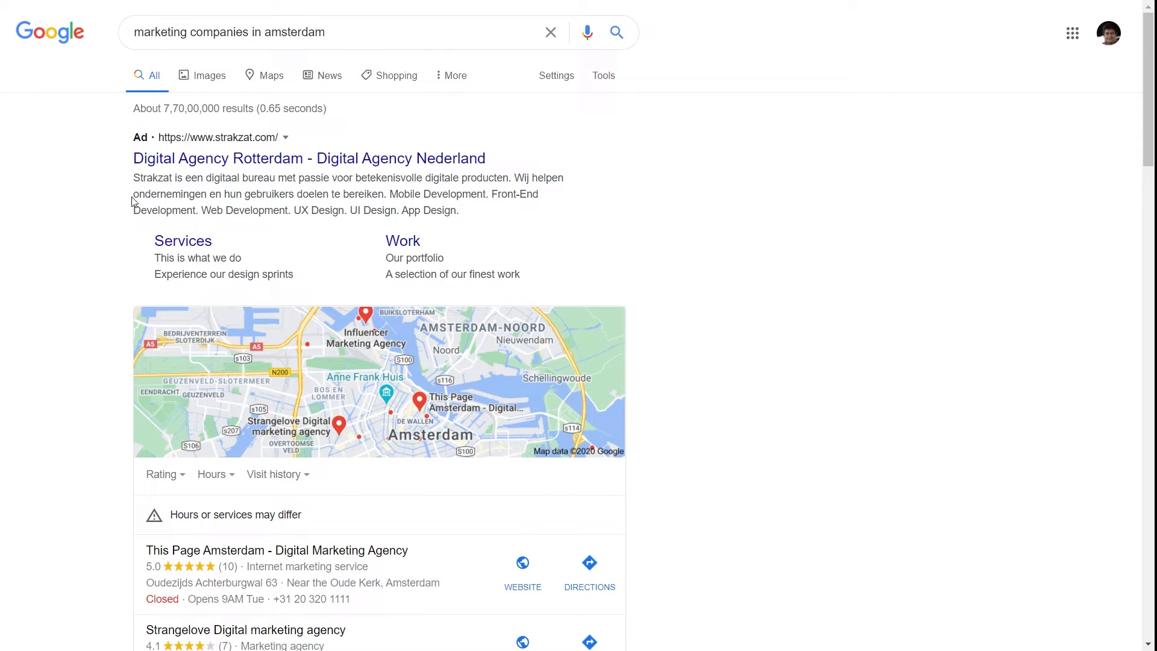
Browse local business search results and the Local Business structured data documentation.
scroll(134, 202, down, 4)
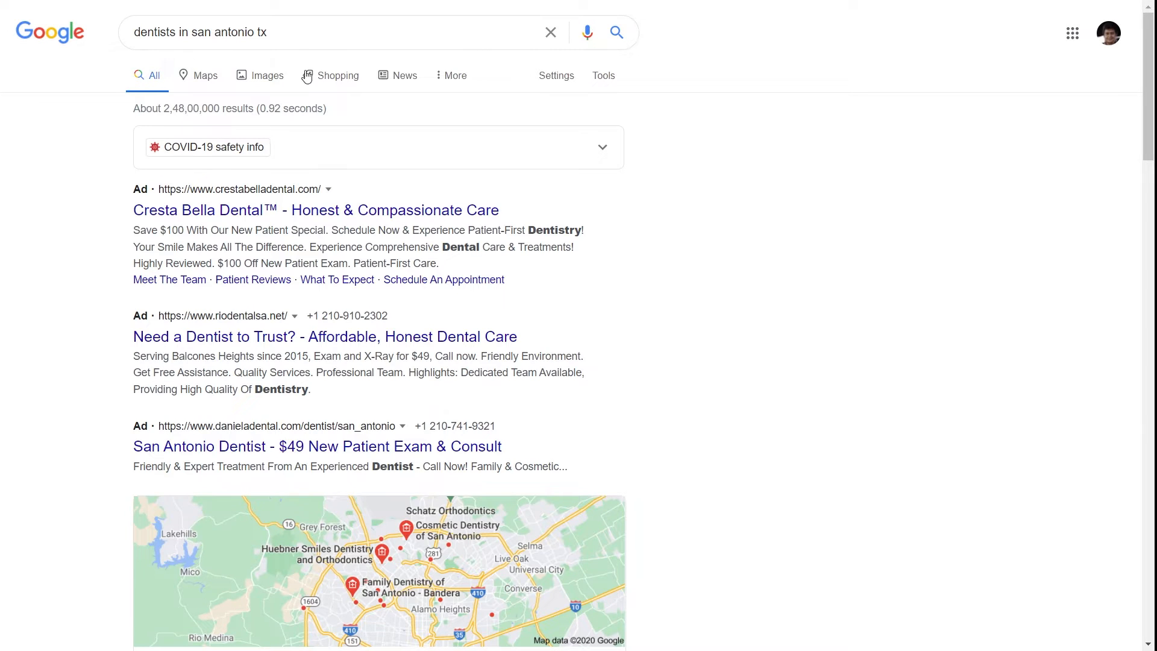
scroll(139, 301, down, 6)
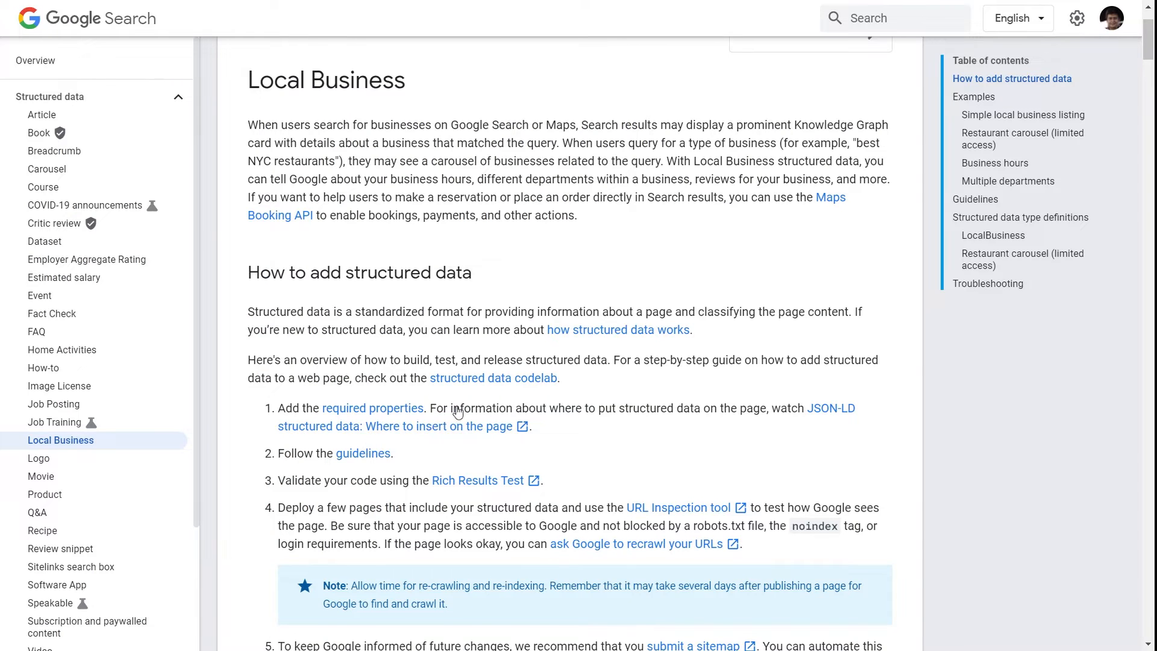
scroll(269, 253, up, 3)
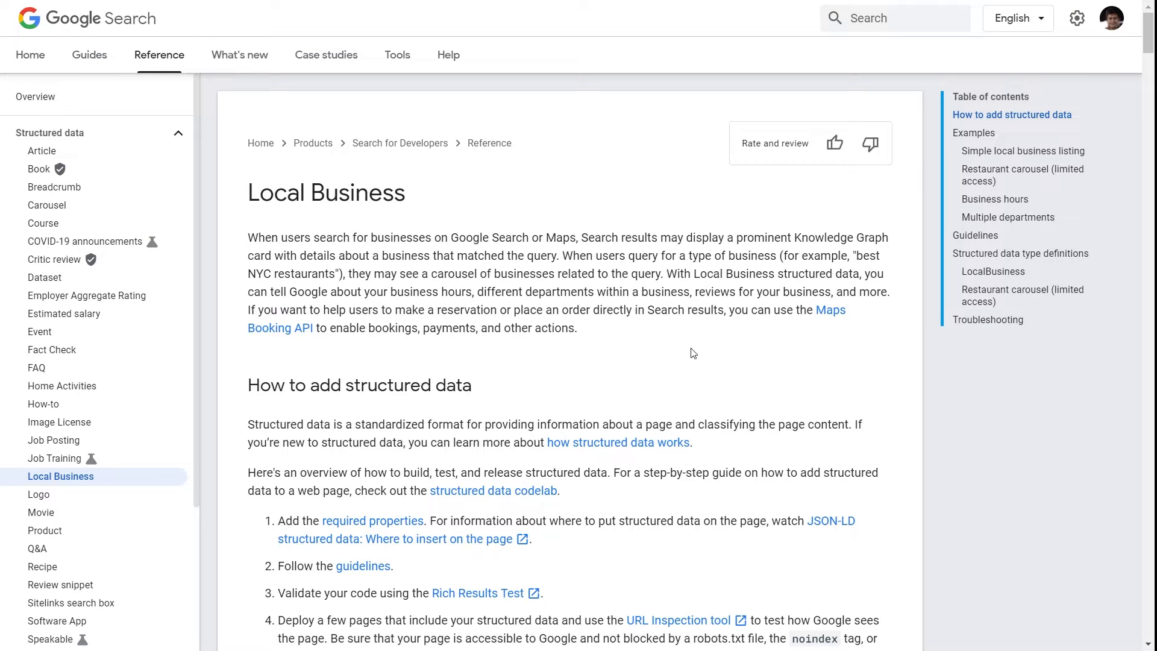
scroll(706, 304, down, 10)
scroll(591, 407, up, 10)
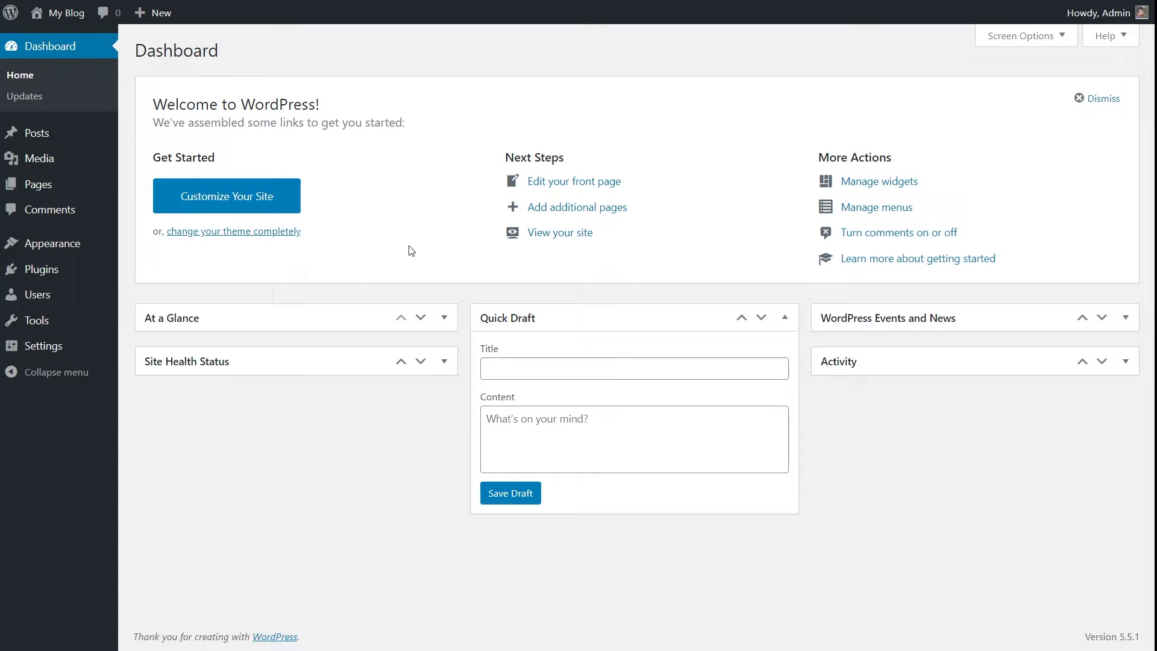
Start a new schema in Schema Pro and choose Local Business as its type.
mouse_move(60, 352)
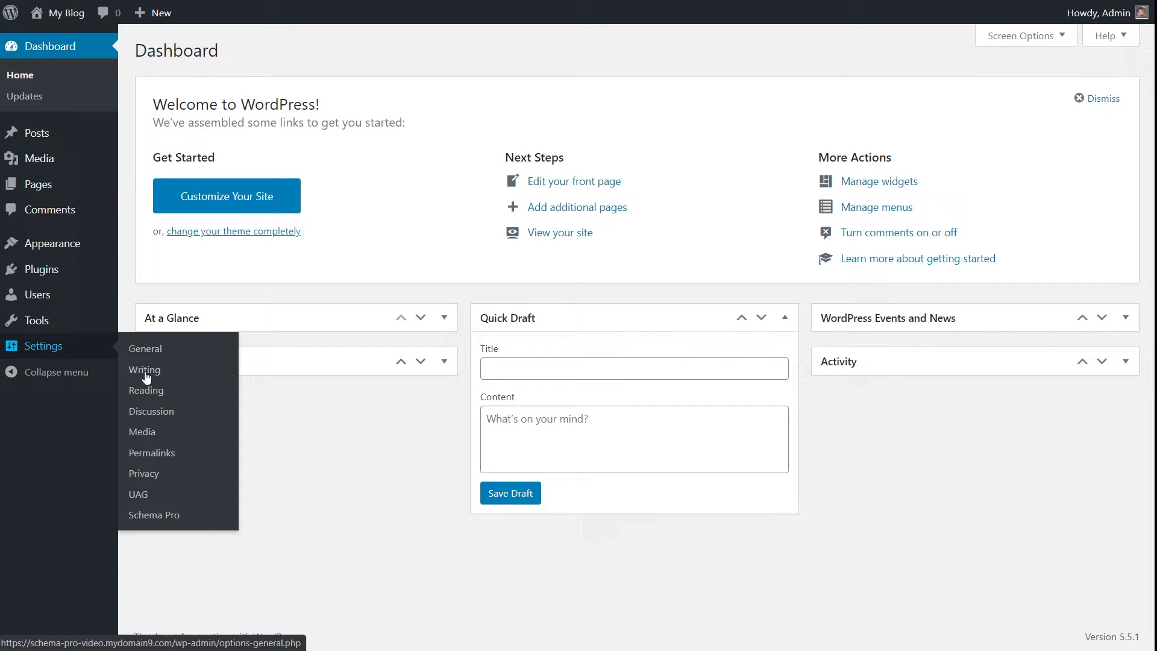
click(187, 517)
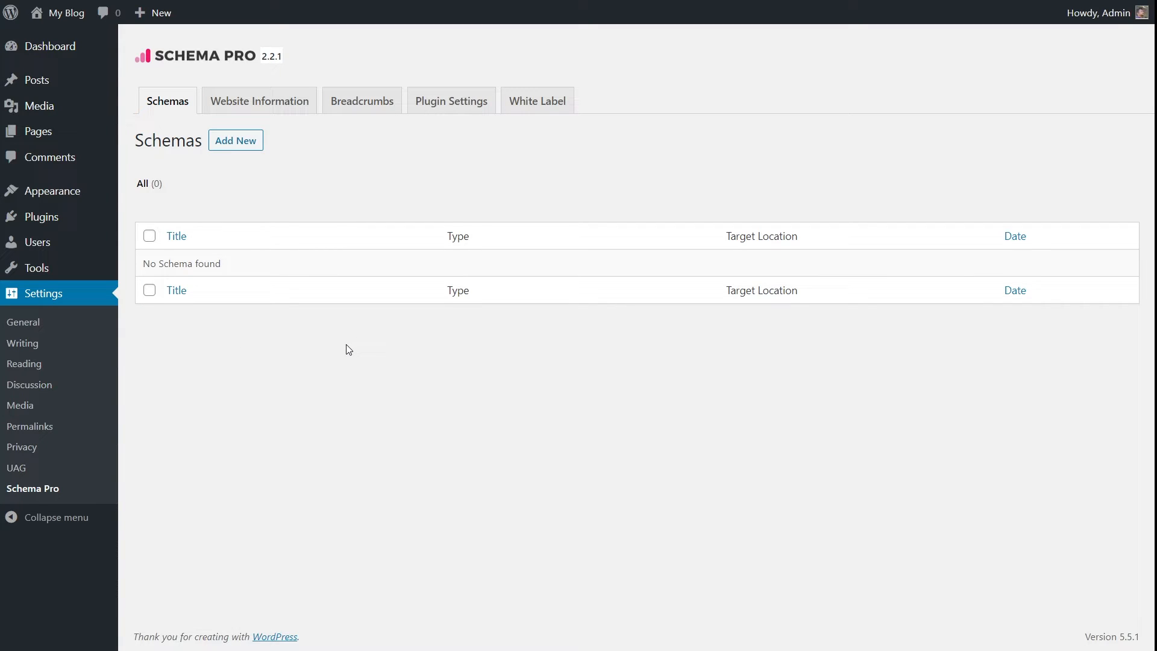
click(238, 146)
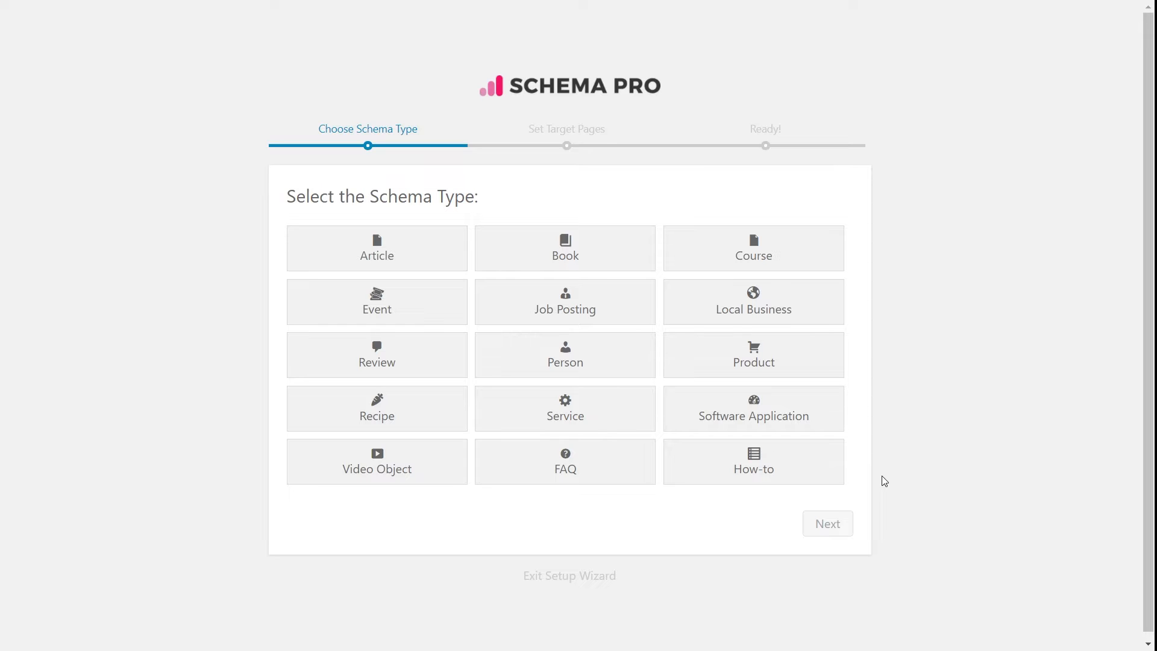
click(749, 324)
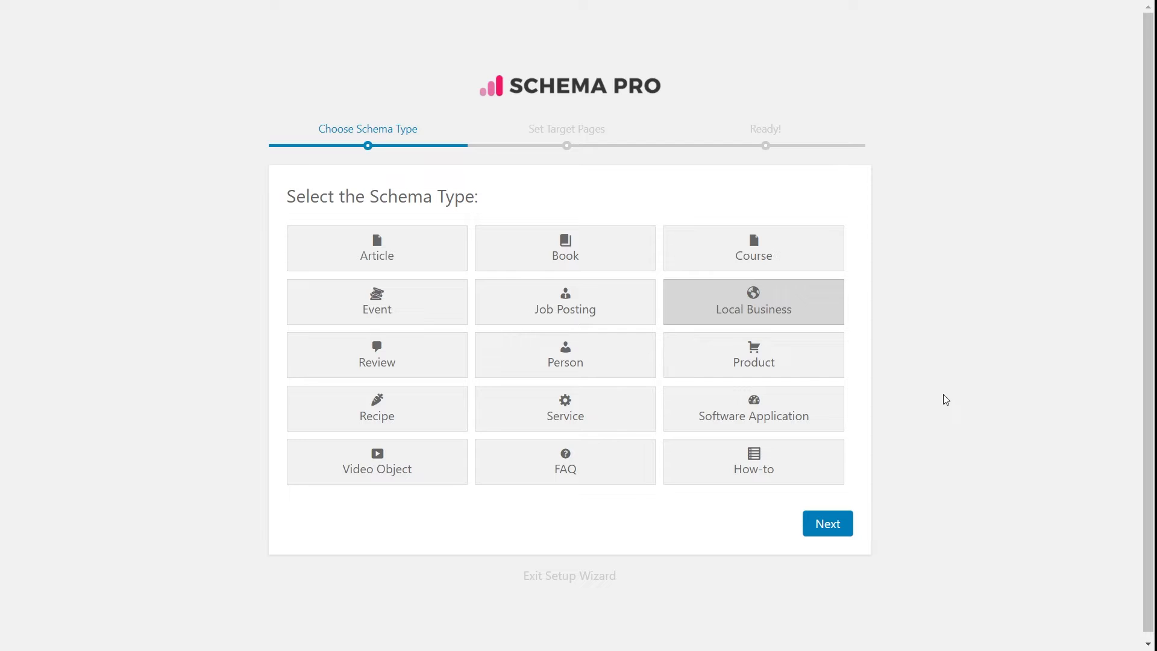
click(828, 525)
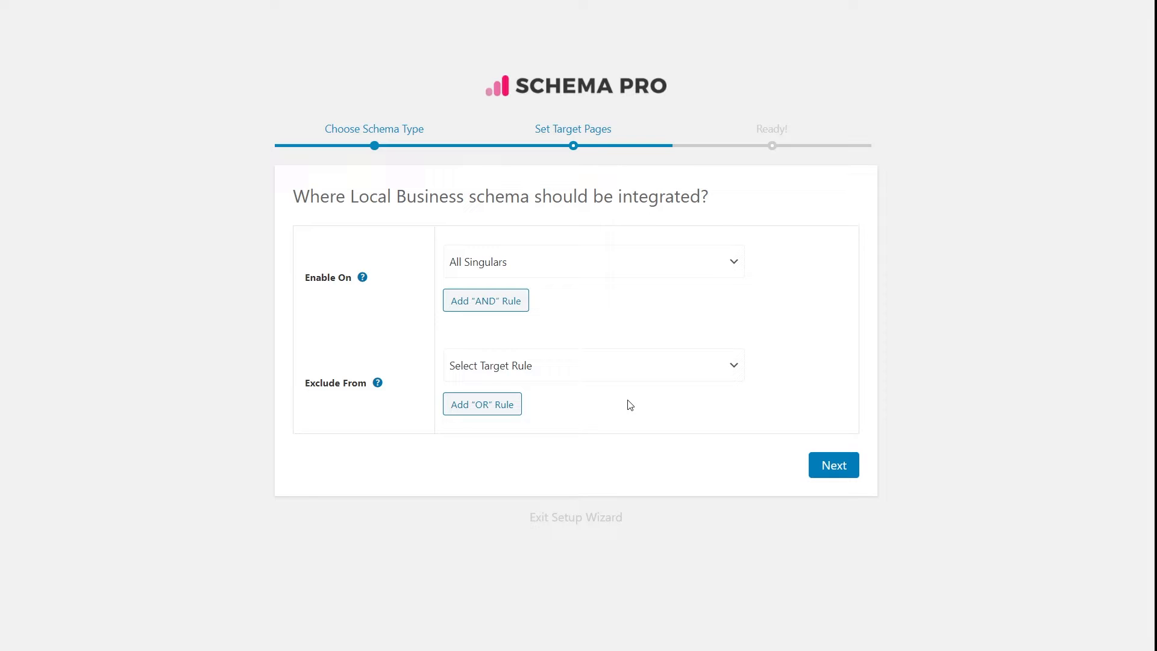
Enable the Local Business schema on the Front Page and complete the setup wizard.
click(735, 265)
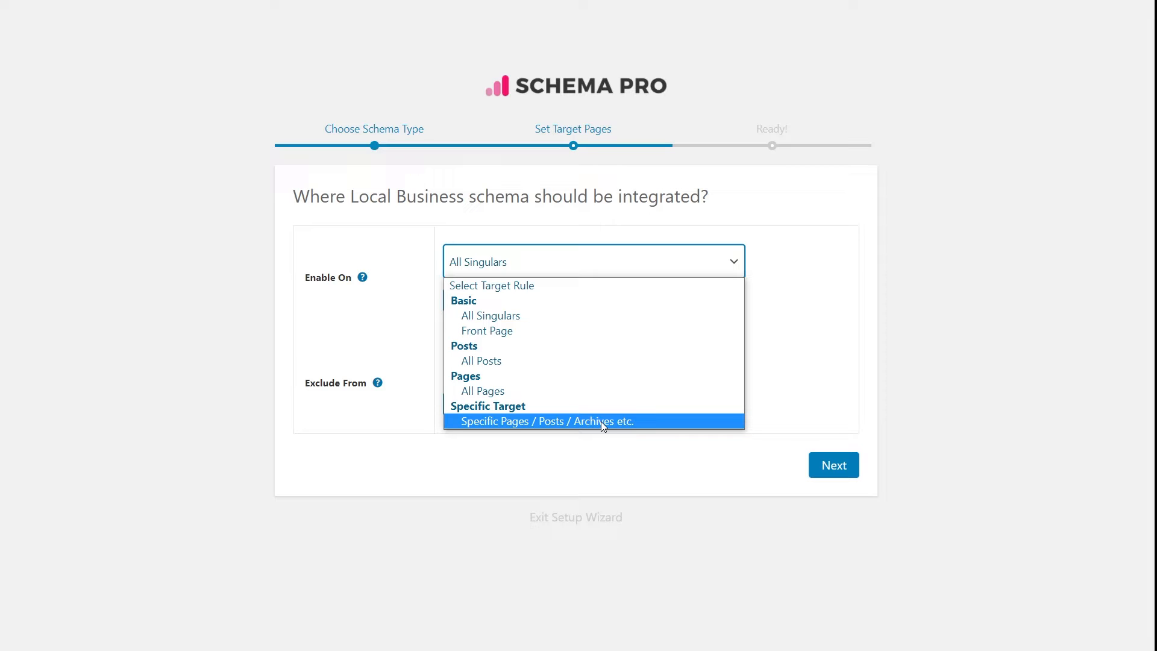
click(602, 421)
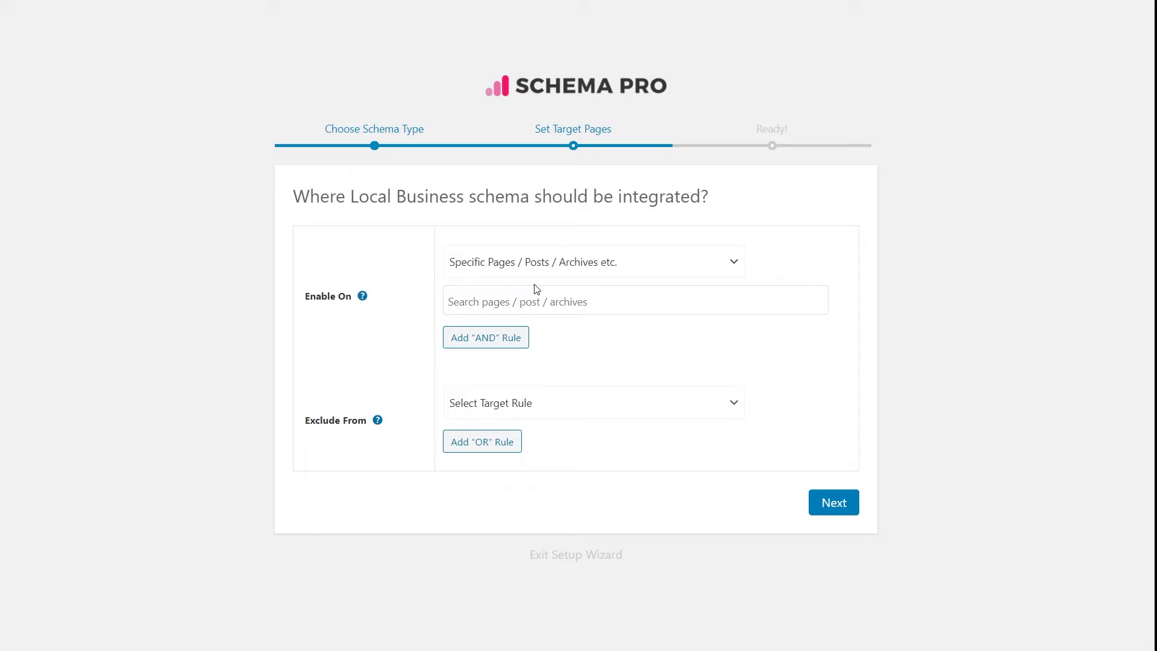
click(576, 265)
click(562, 333)
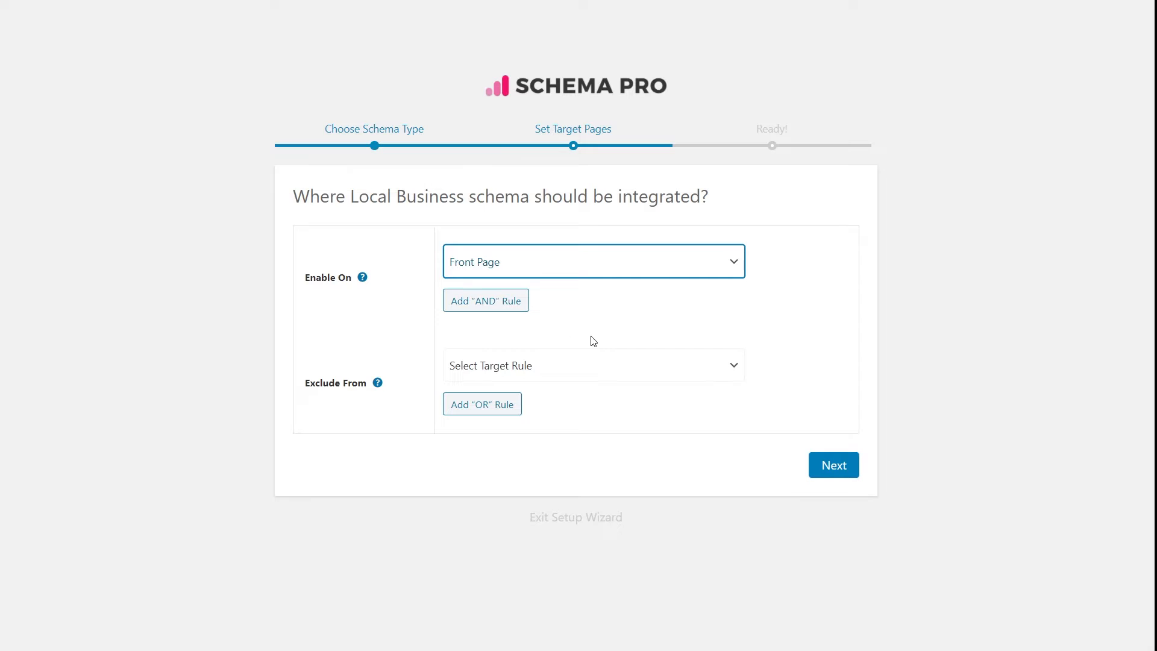
click(825, 474)
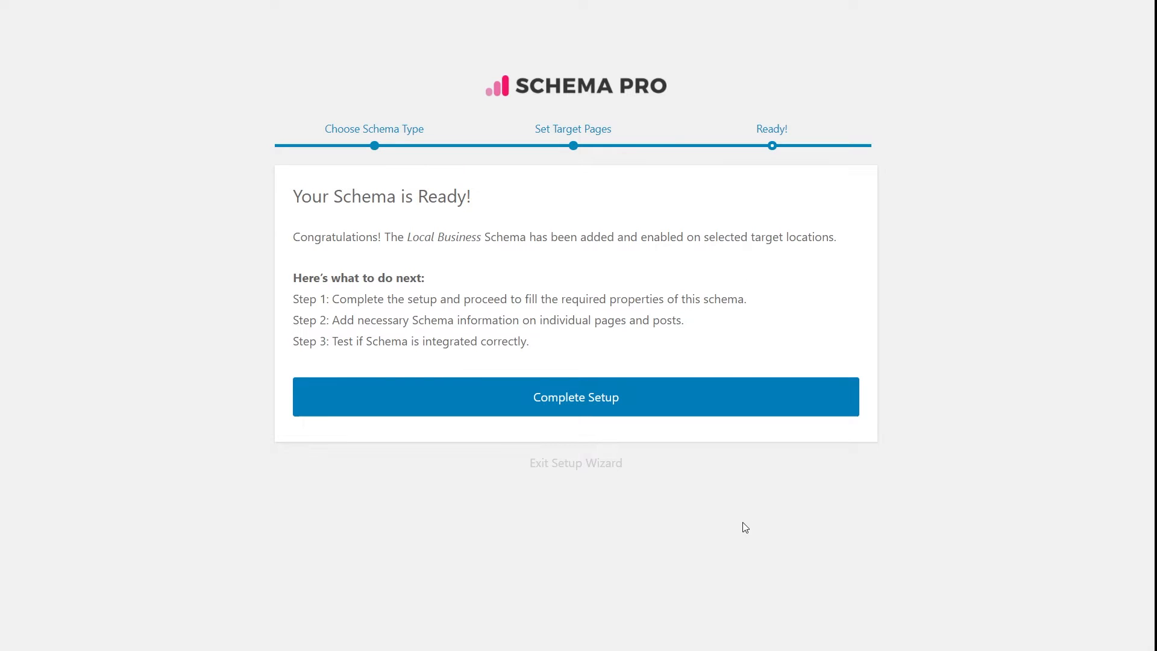
click(613, 409)
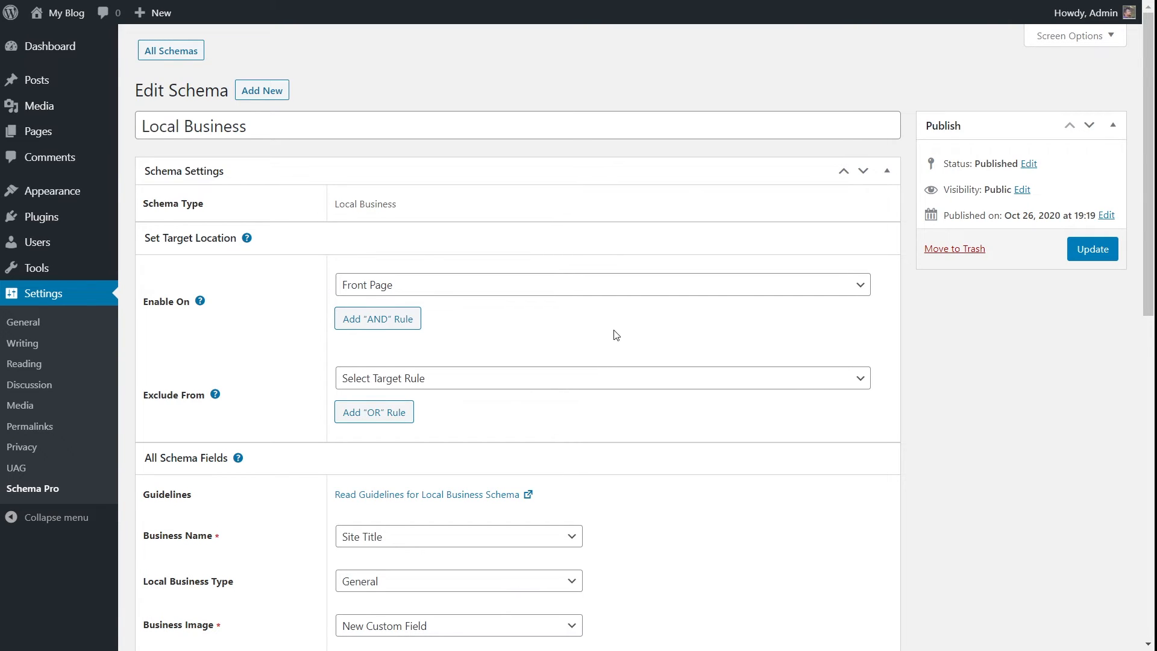
Open and read the Local Business schema guidelines describing the required and recommended fields.
scroll(632, 332, down, 4)
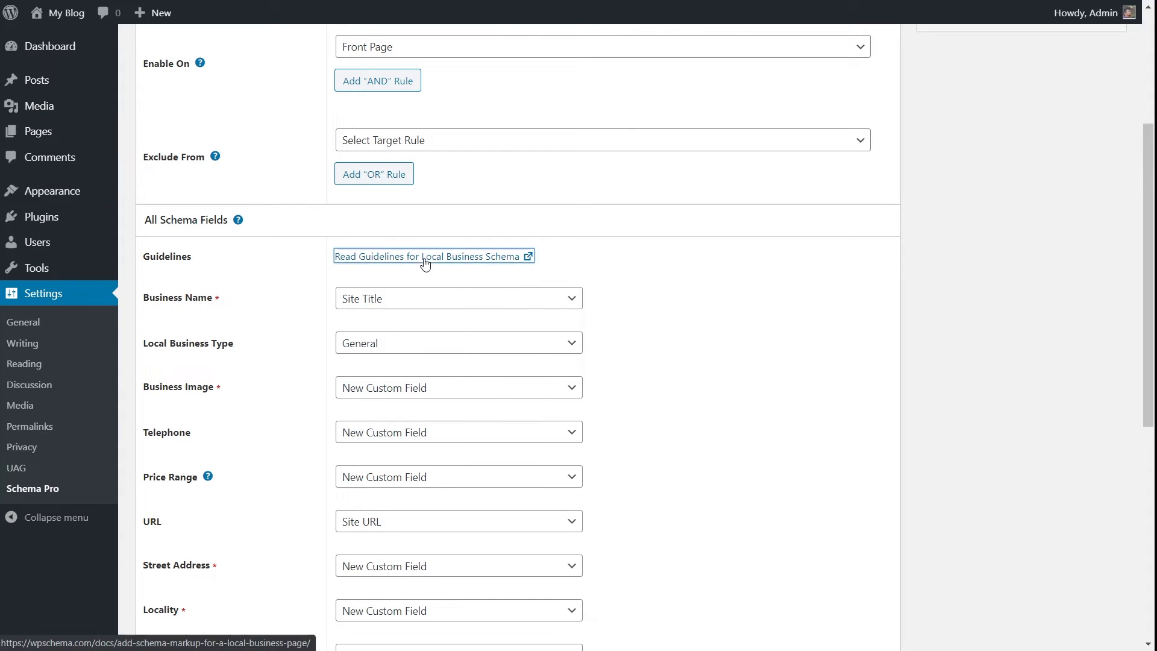
click(341, 258)
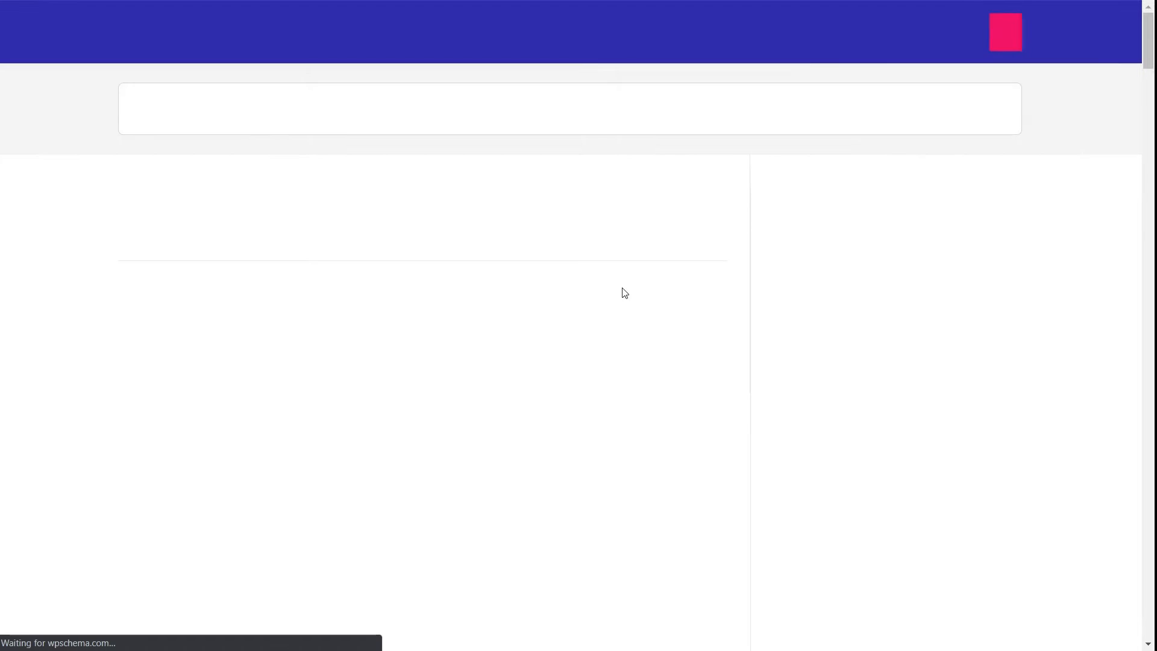
scroll(624, 293, down, 15)
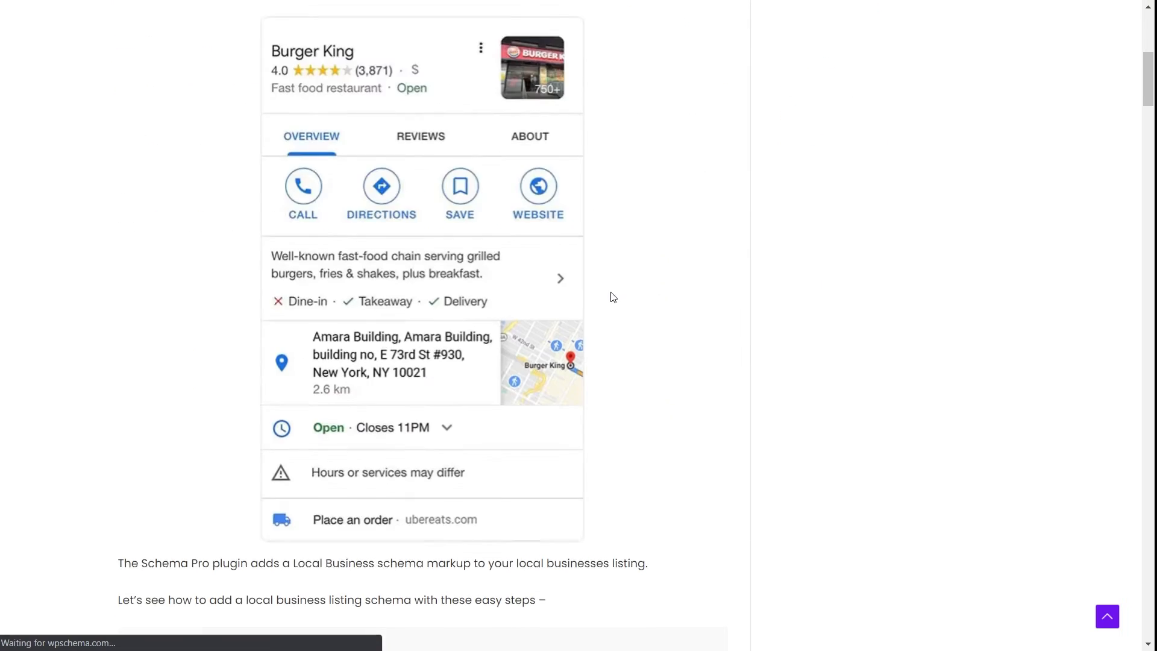
scroll(612, 293, down, 20)
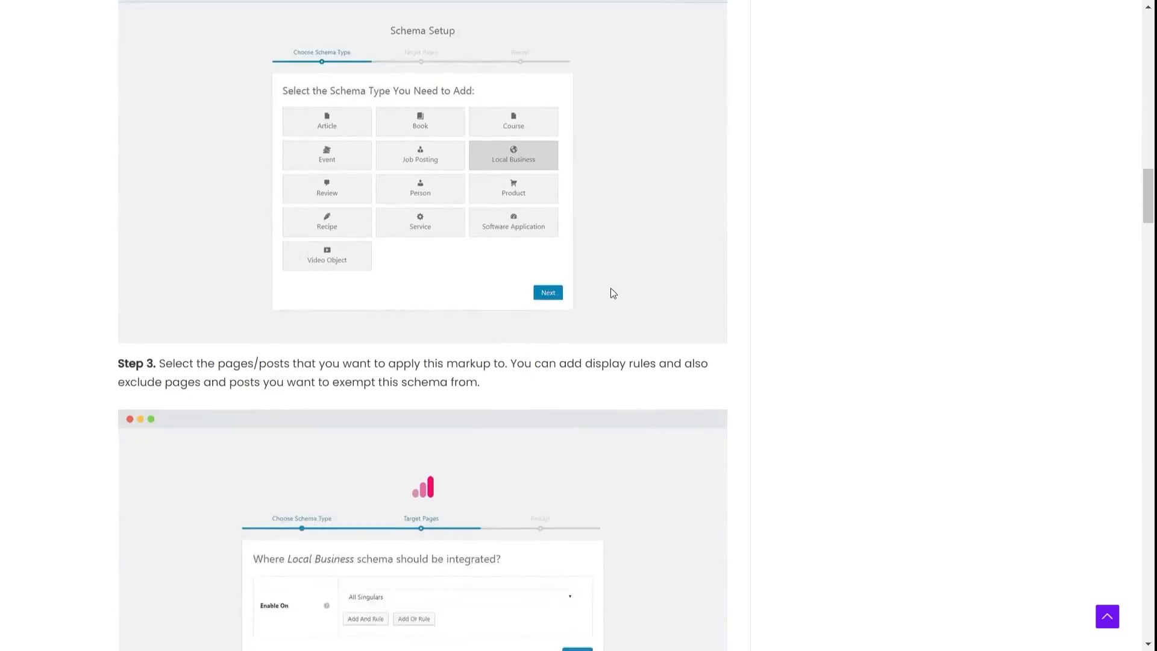
scroll(613, 293, down, 20)
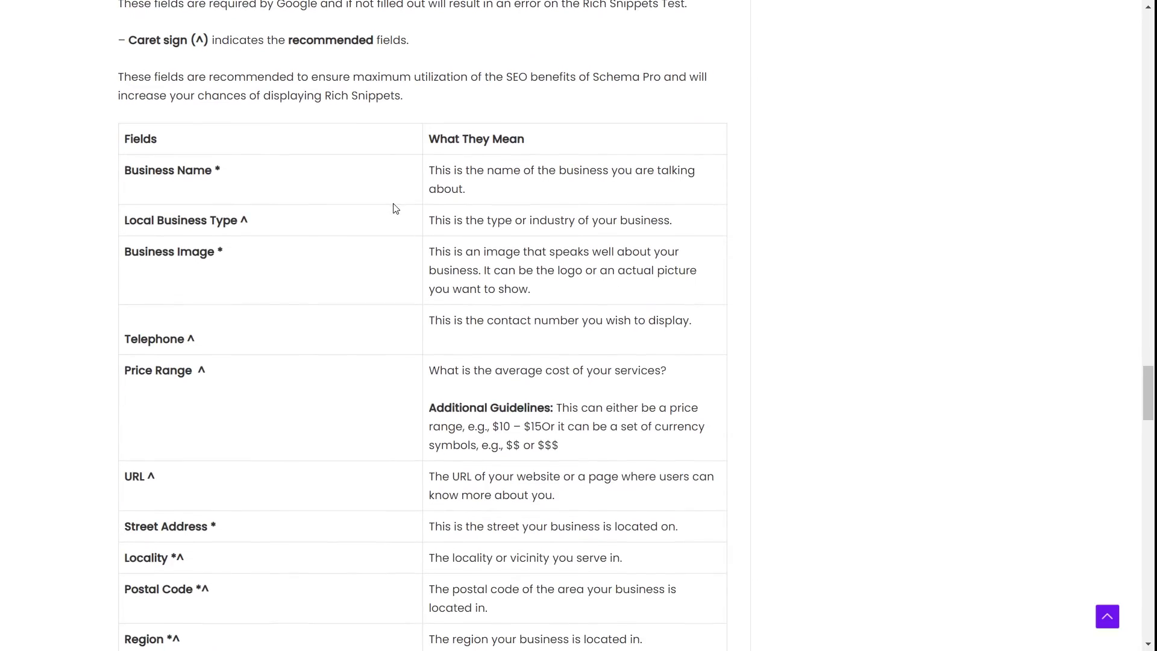
scroll(479, 193, down, 2)
scroll(479, 204, down, 2)
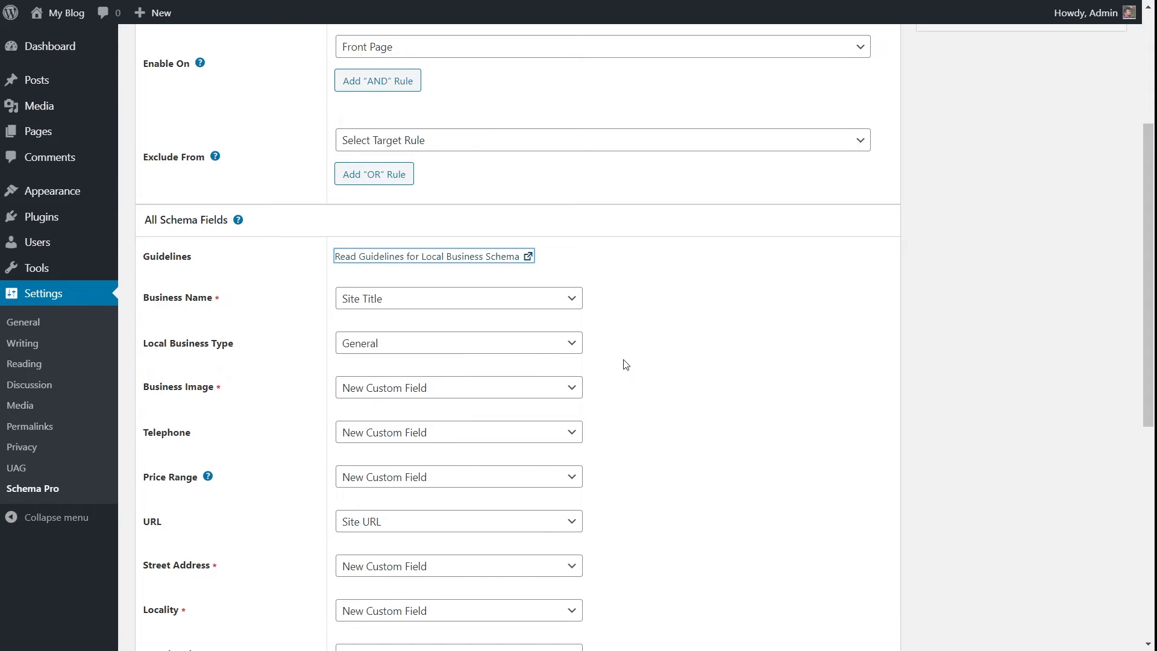
key(ctrl+Tab)
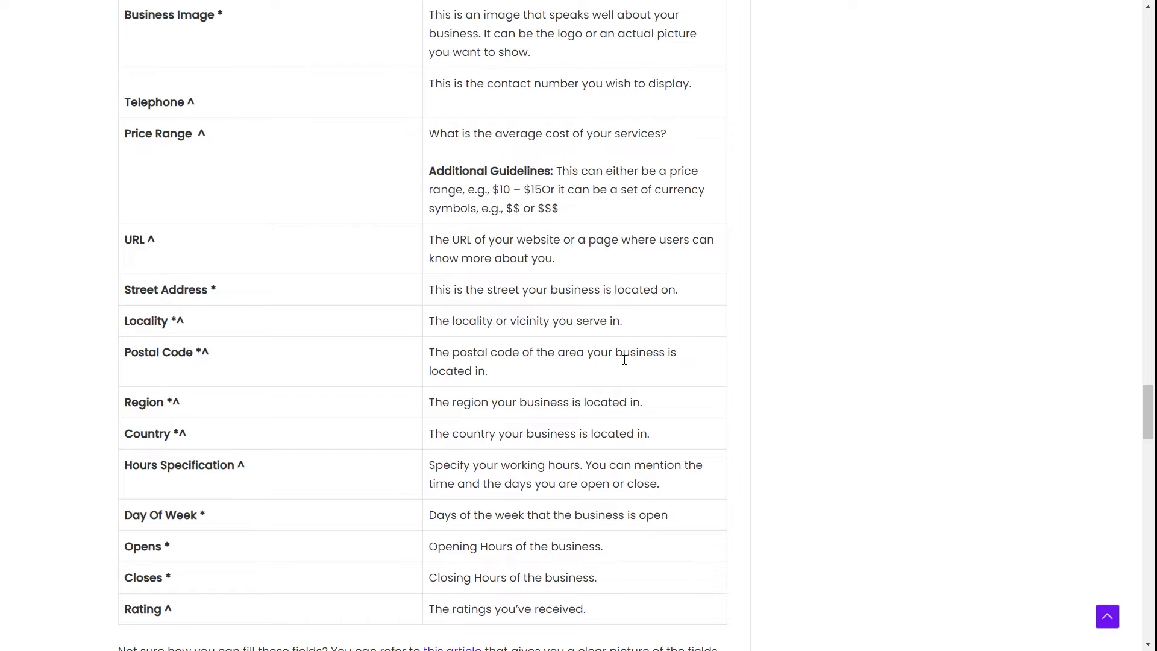
key(ctrl+Tab)
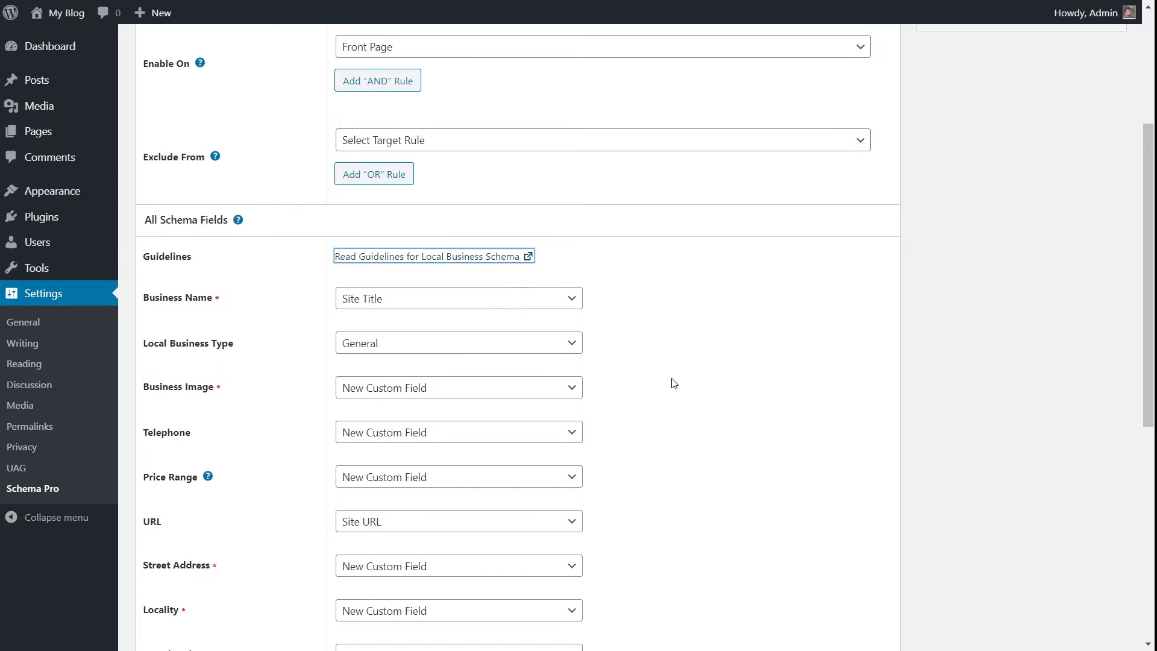
Scroll through the Local Business schema fields to review what each one maps to.
scroll(668, 376, down, 2)
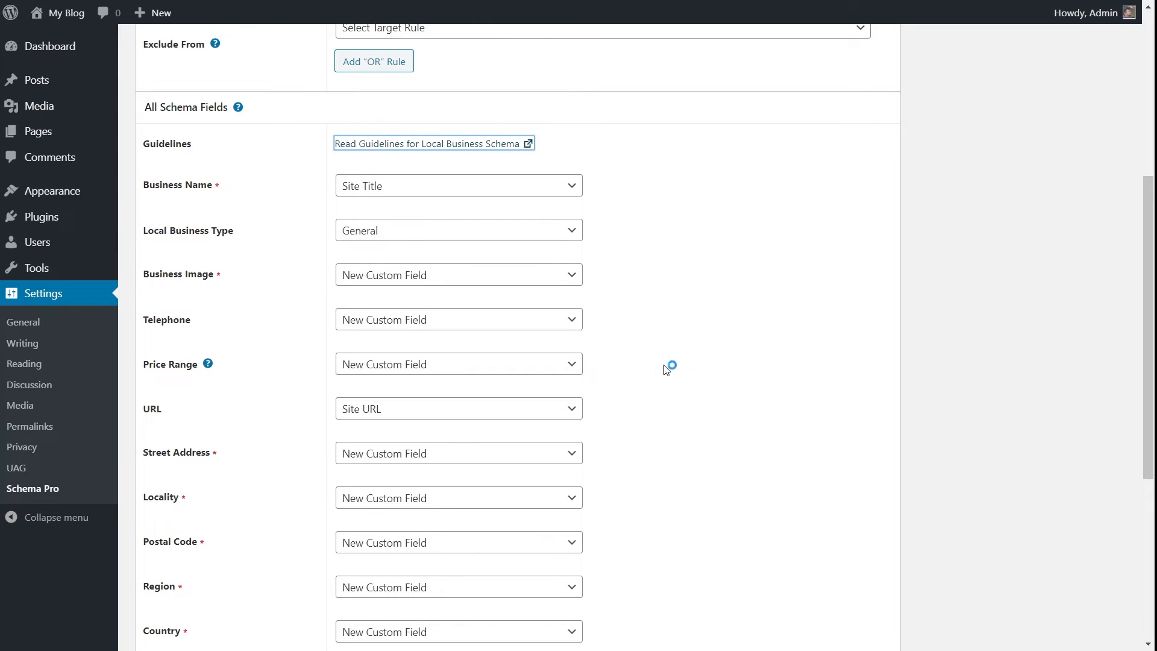
scroll(656, 336, down, 2)
scroll(729, 388, up, 2)
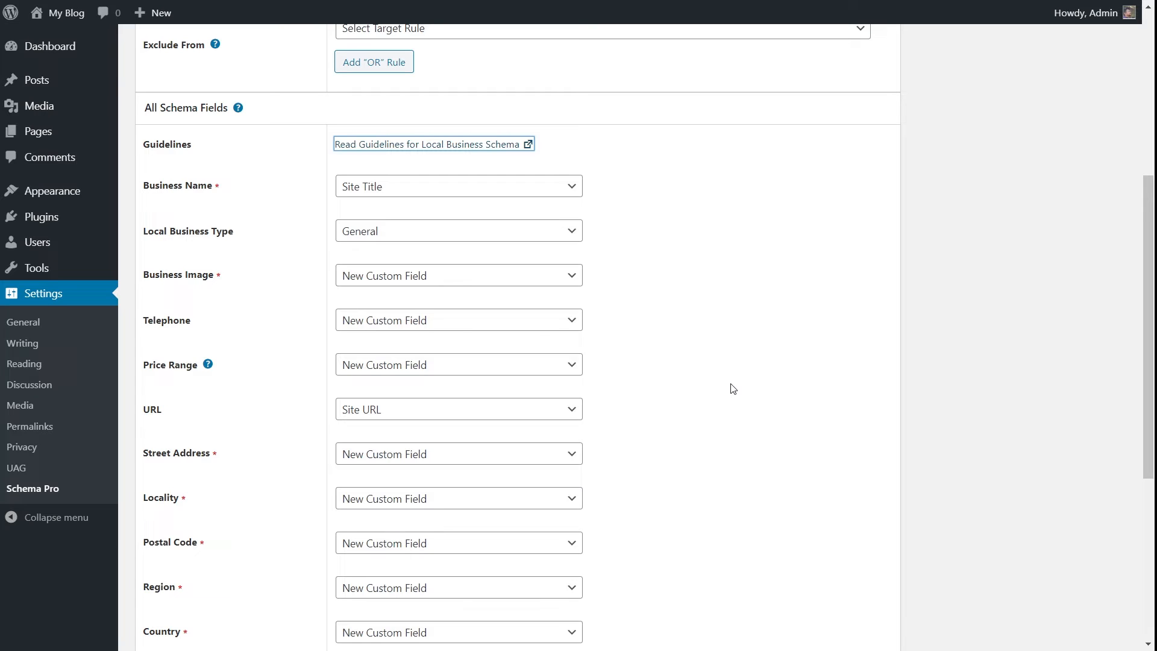
scroll(676, 355, down, 3)
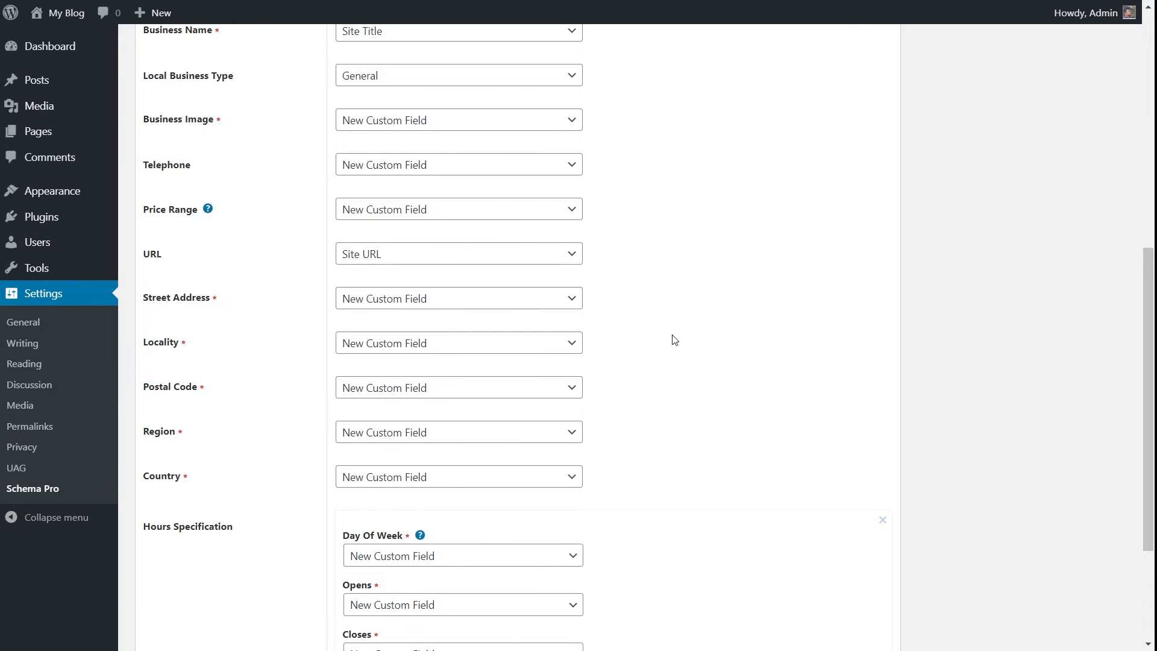
scroll(674, 340, down, 1)
scroll(656, 378, up, 5)
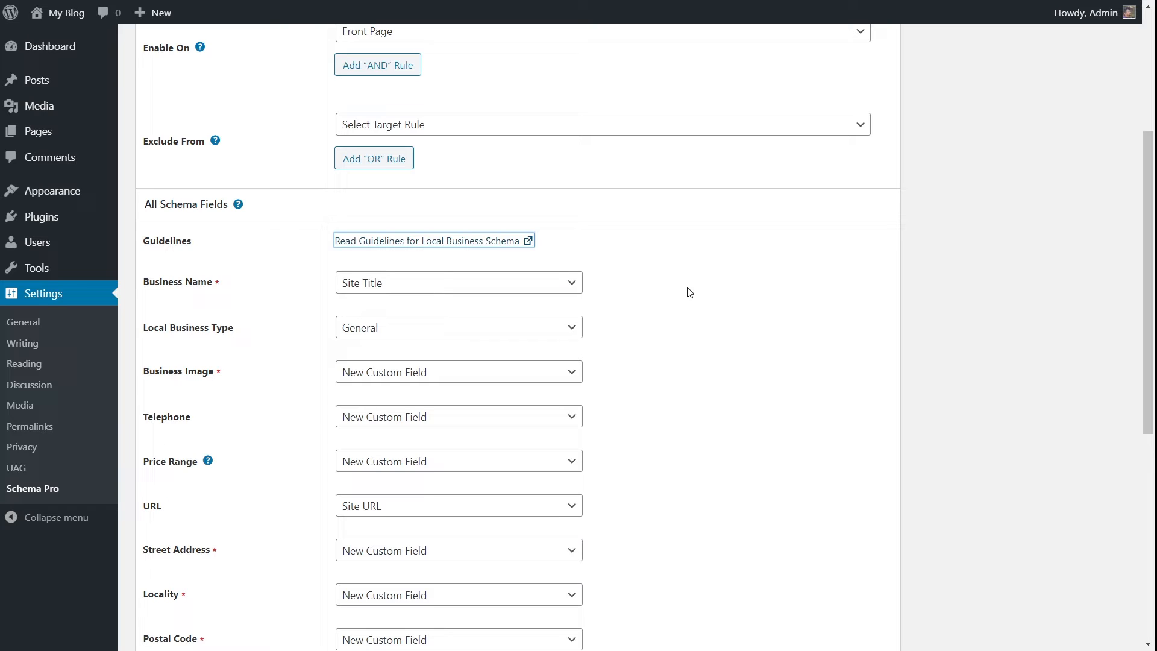
scroll(689, 292, down, 2)
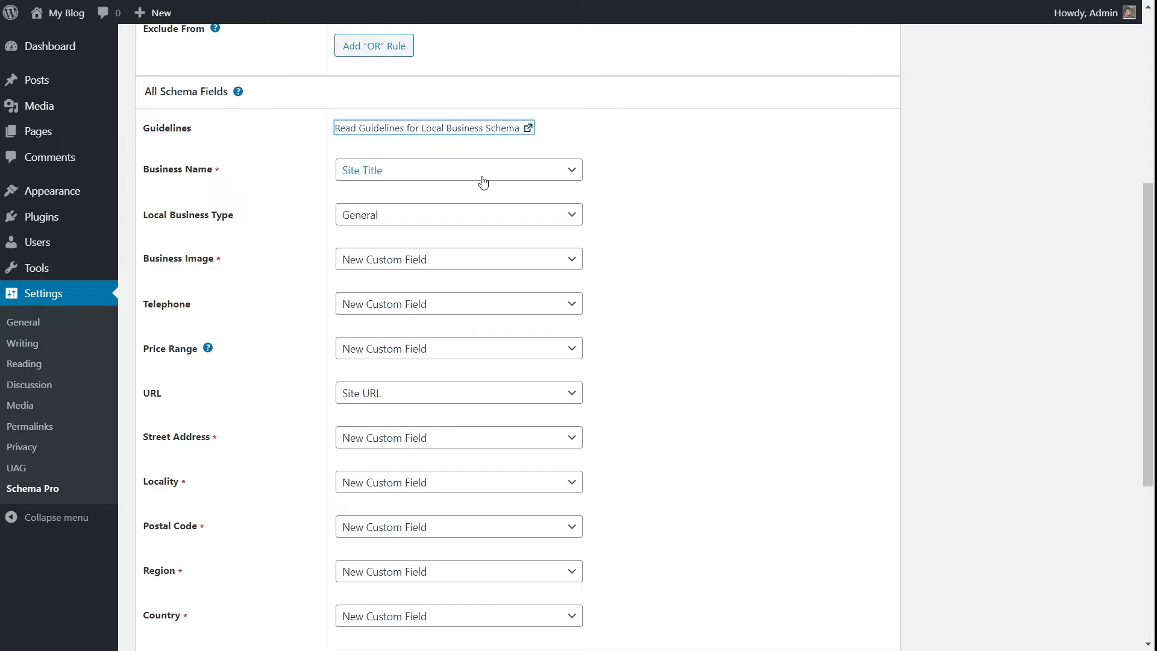
Select Site Title as the source for the Business Name field.
click(566, 174)
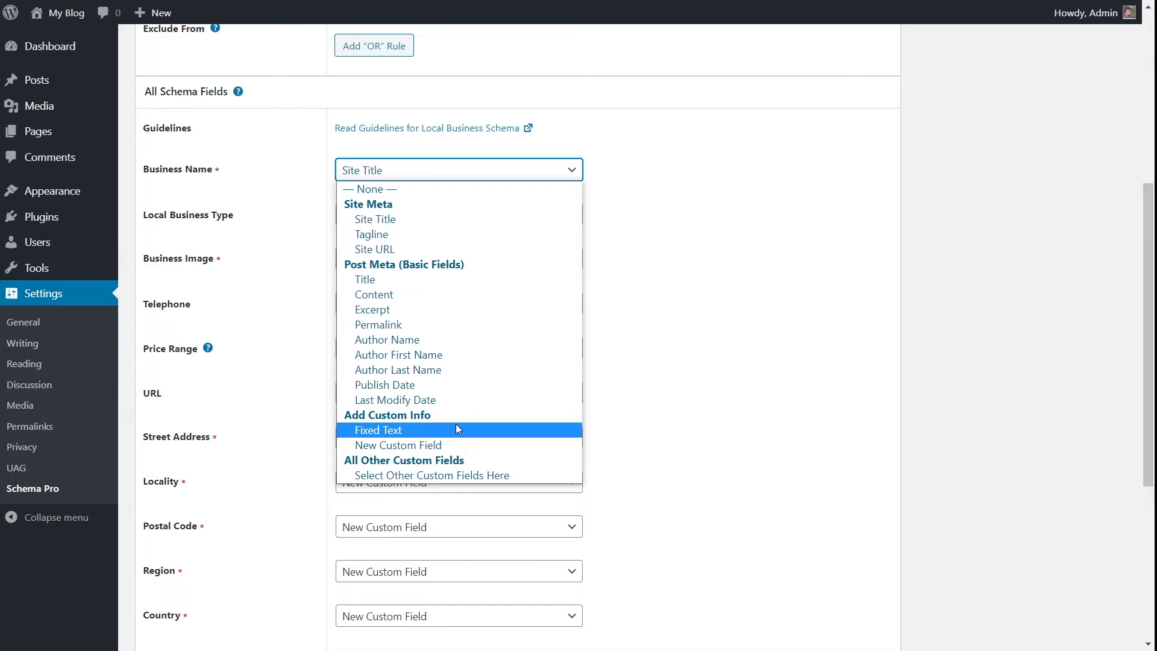
click(363, 218)
scroll(650, 299, up, 1)
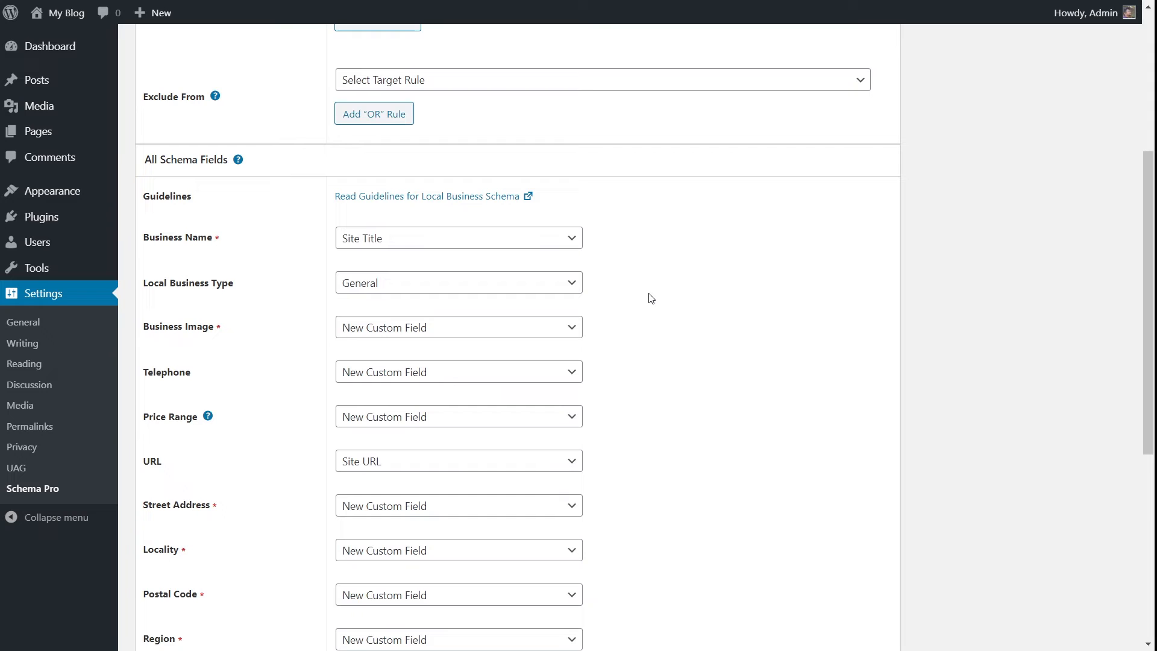
scroll(650, 299, down, 4)
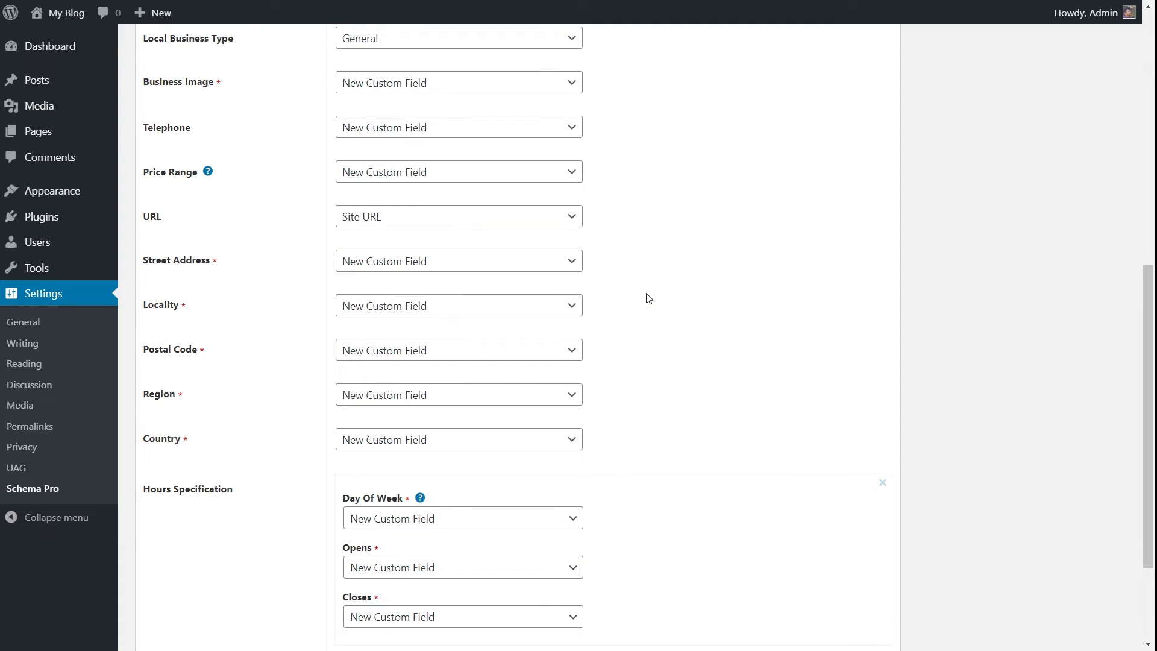
scroll(648, 298, up, 2)
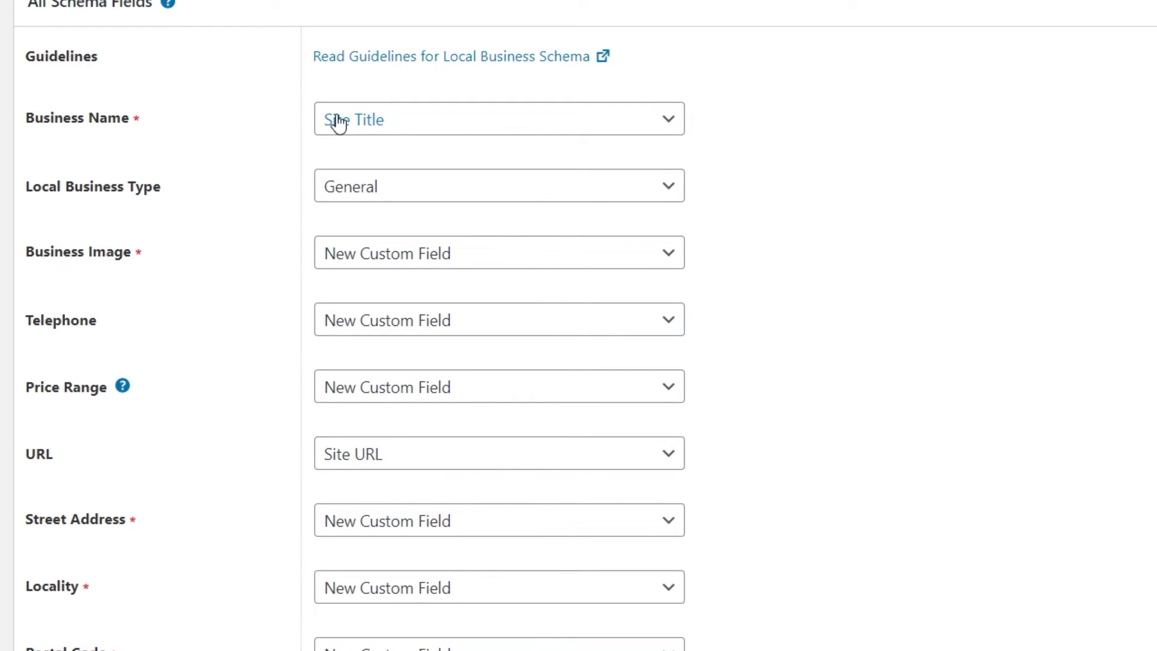
Try Fixed Text as the Business Name source, then switch it back to Site Title.
click(598, 139)
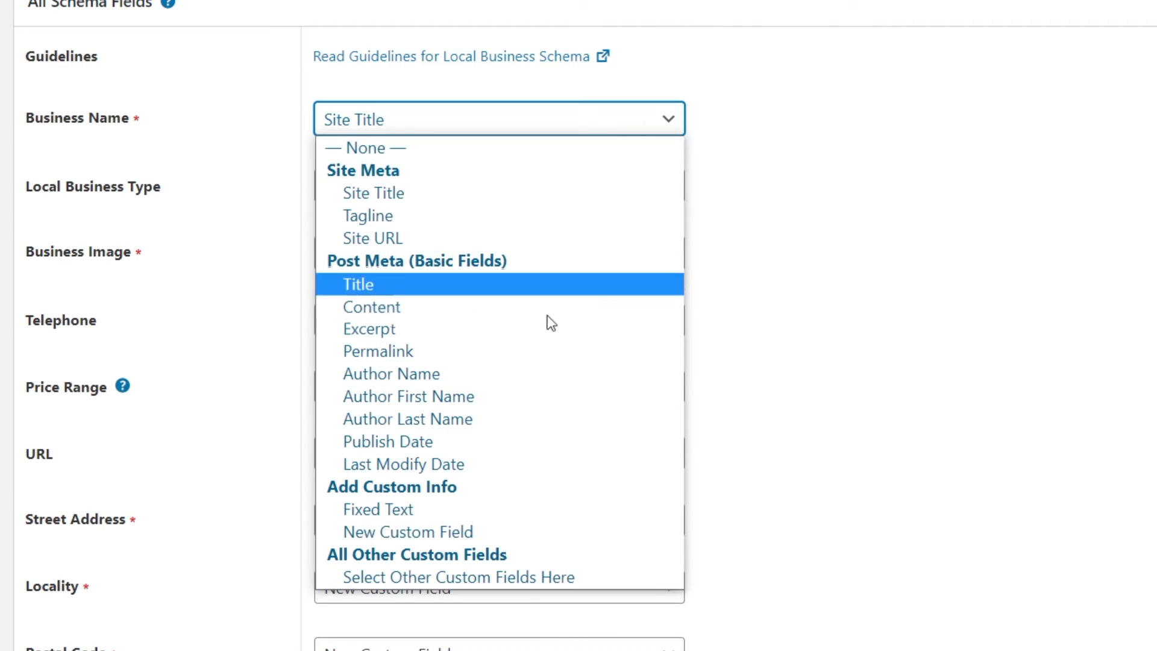
click(491, 511)
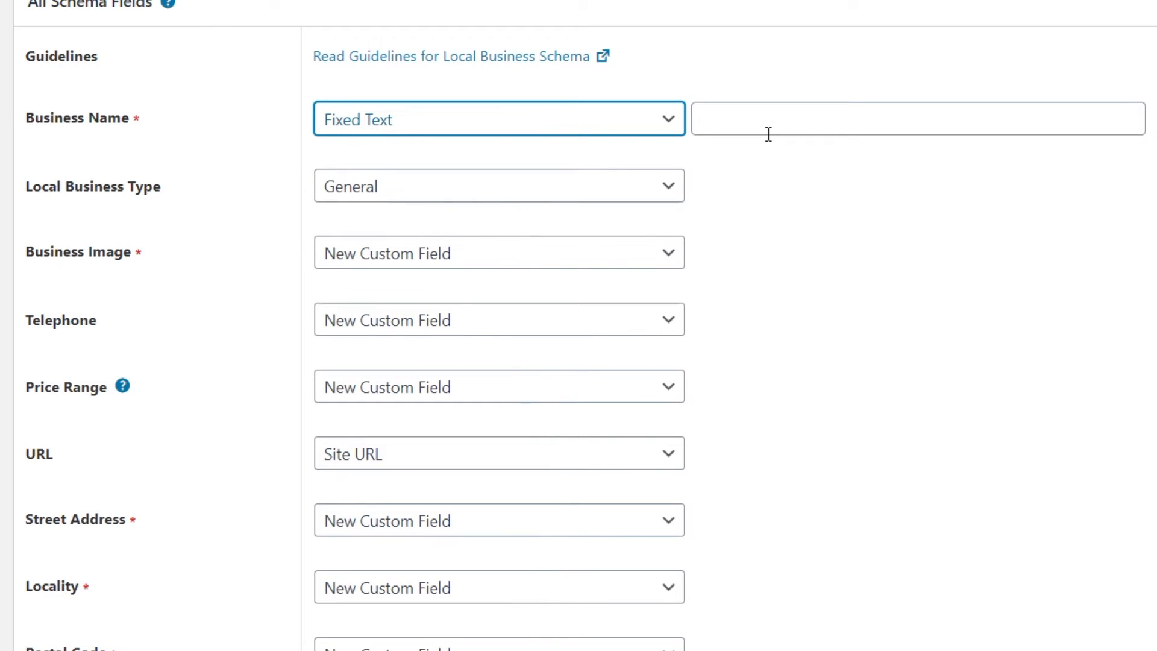
click(646, 123)
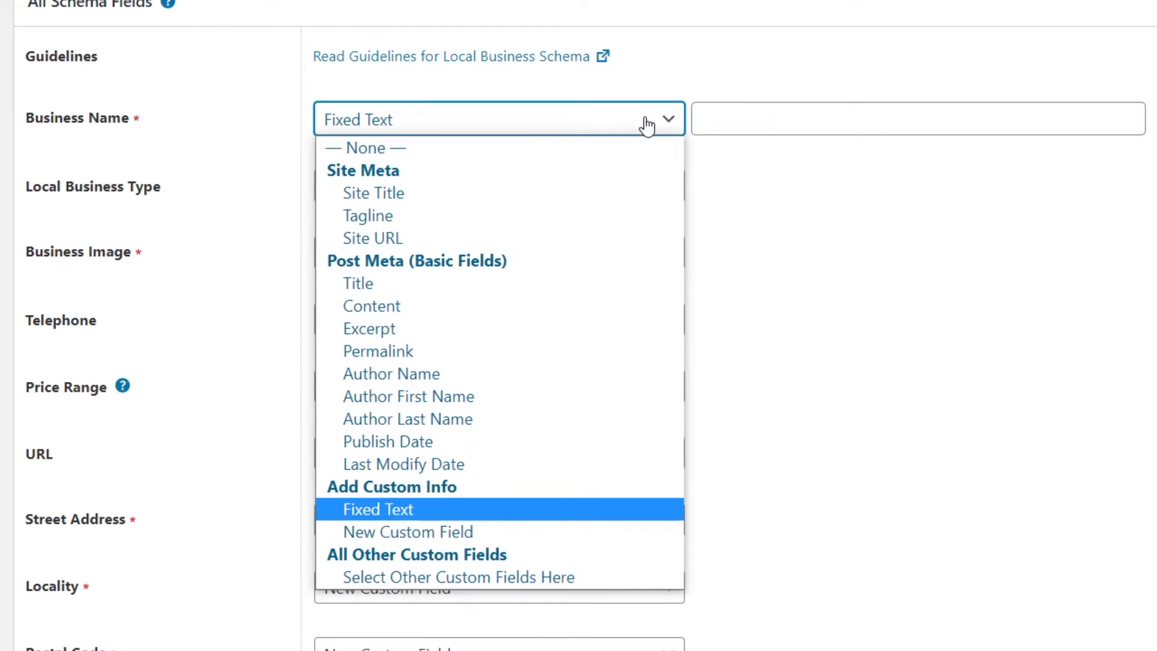
click(584, 192)
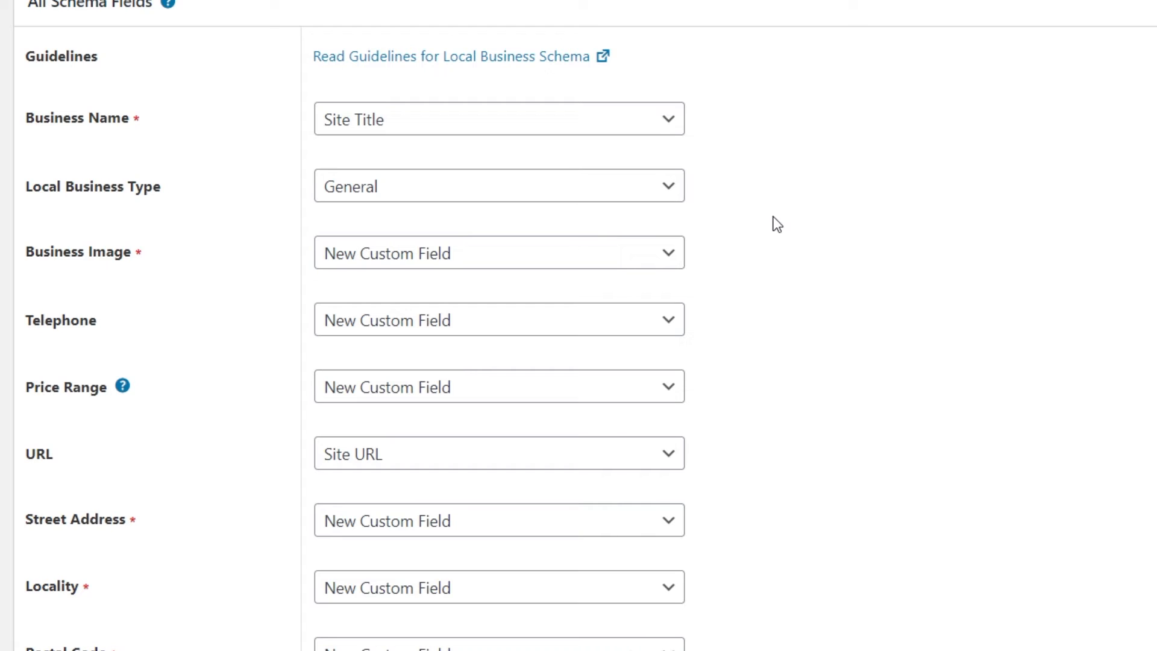
Open the Local Business Type list and scroll through the available business types.
click(668, 192)
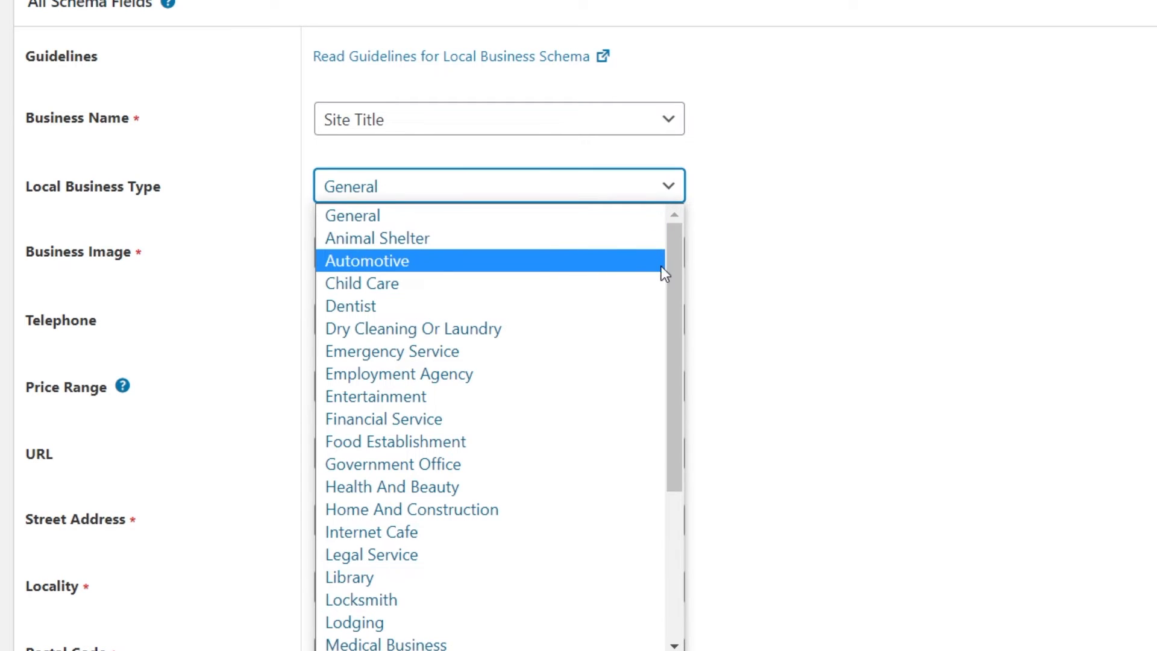
drag(677, 270, 669, 453)
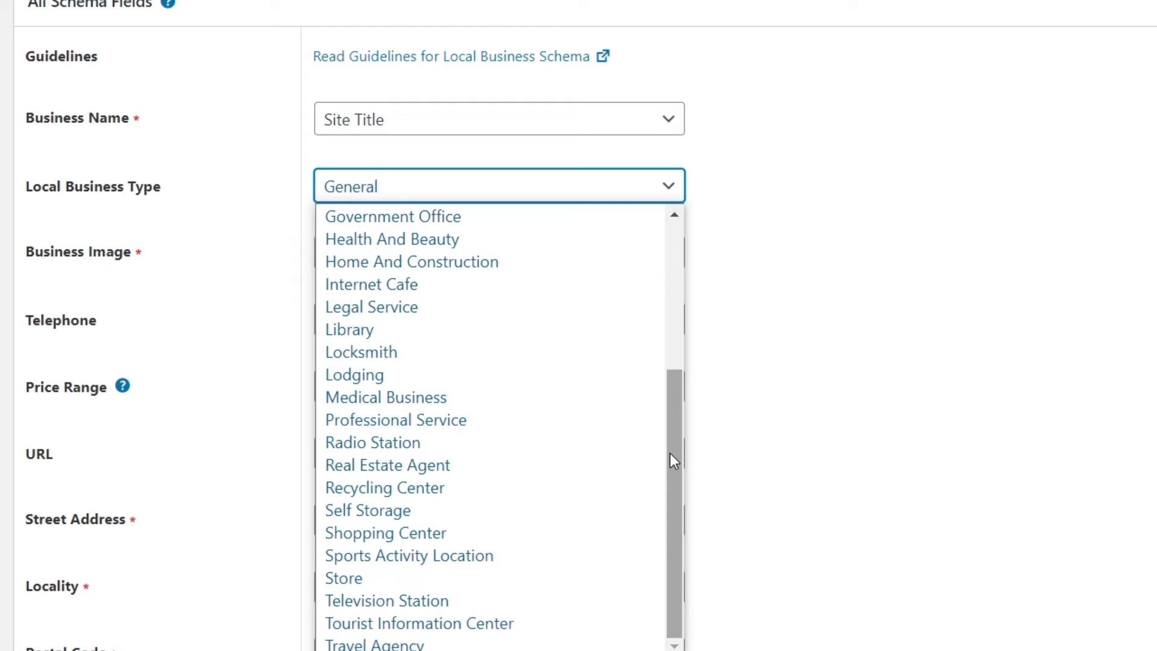
drag(673, 460, 664, 299)
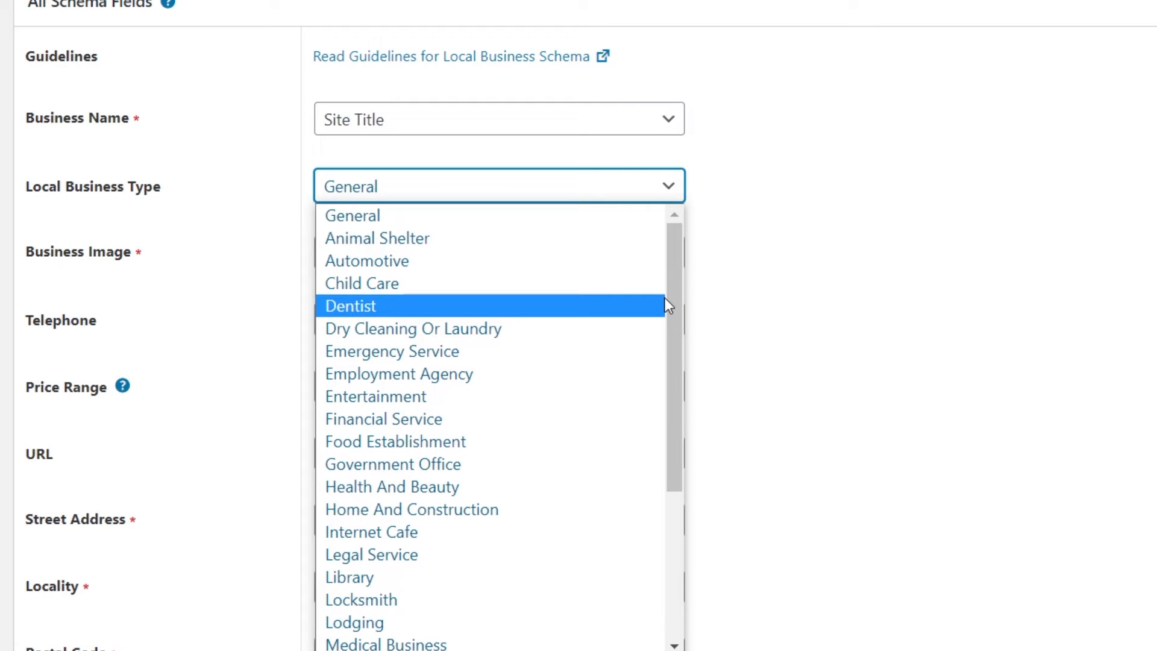
click(515, 224)
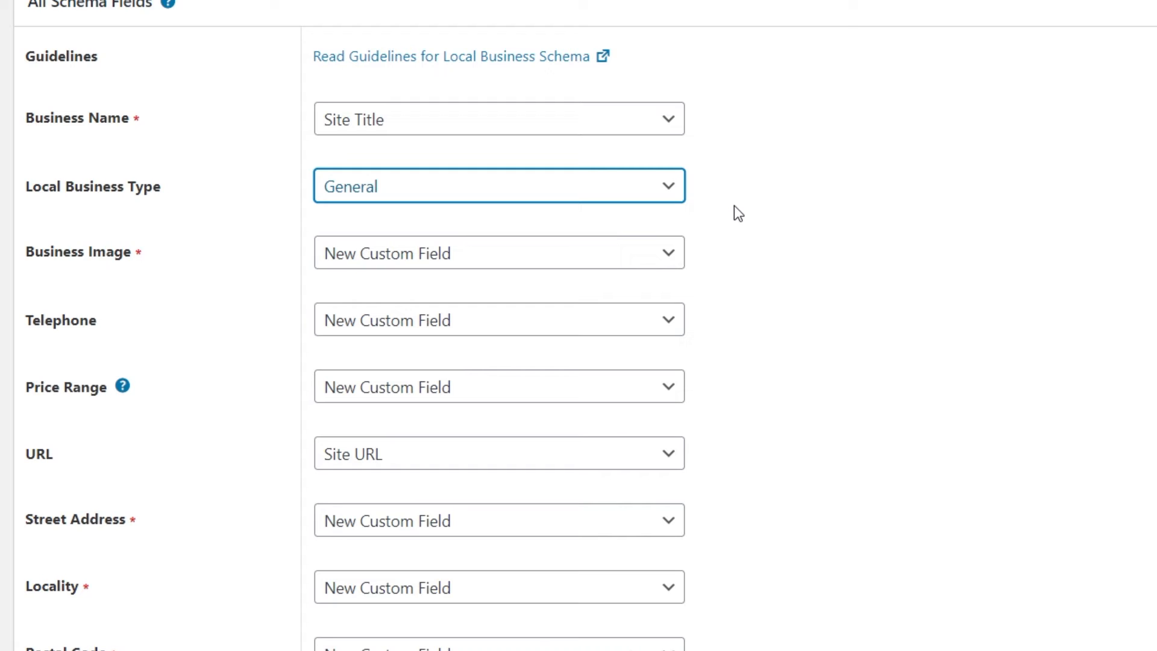
Cycle through the Local Business Type options and return the type to General.
key(Down)
key(Down)
key(Down)
key(Down)
key(Down)
key(Down)
key(Down)
key(Down)
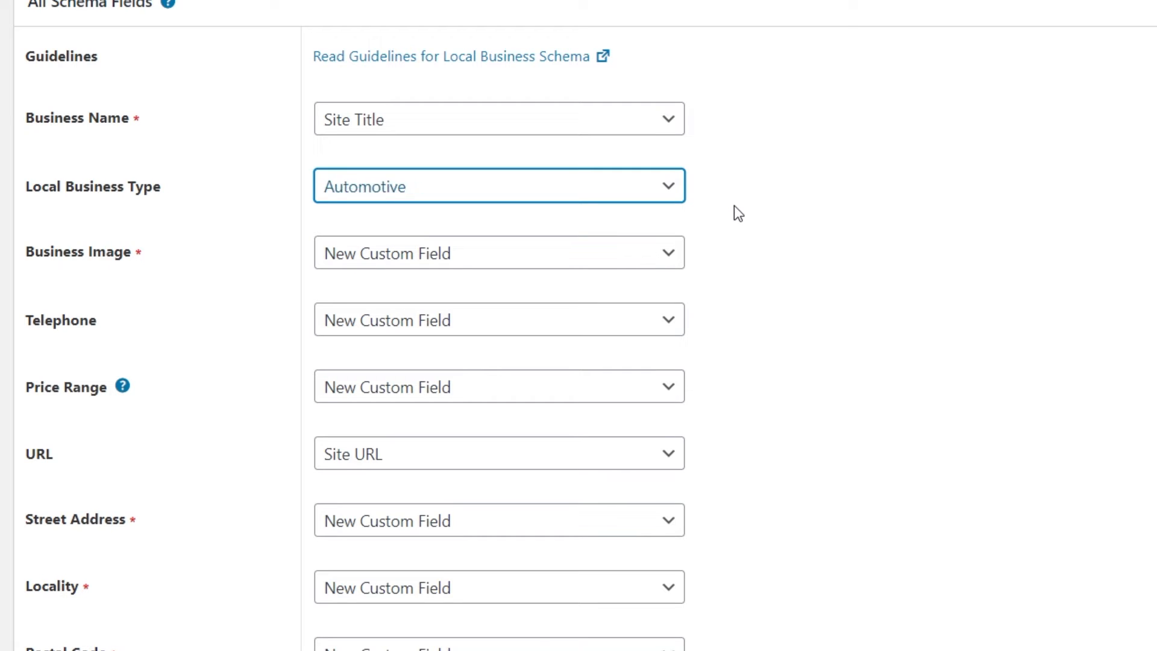
key(Down)
key(Down)
key(Down)
key(Down)
key(Down)
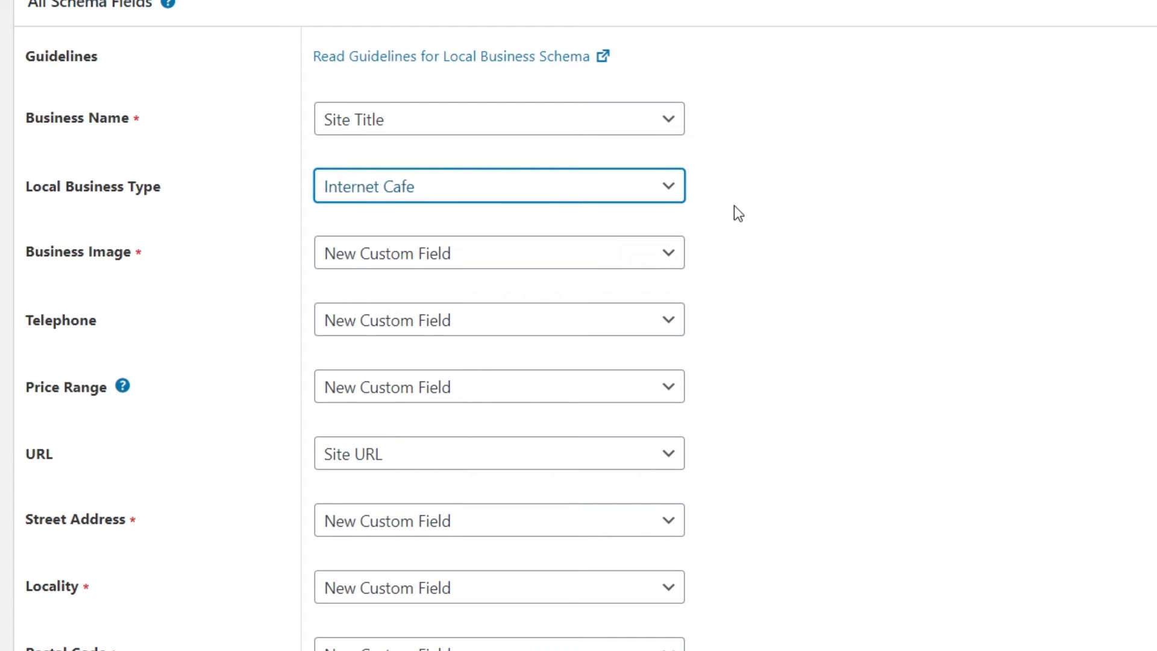
key(Down)
key(Down)
key(Down)
key(Down)
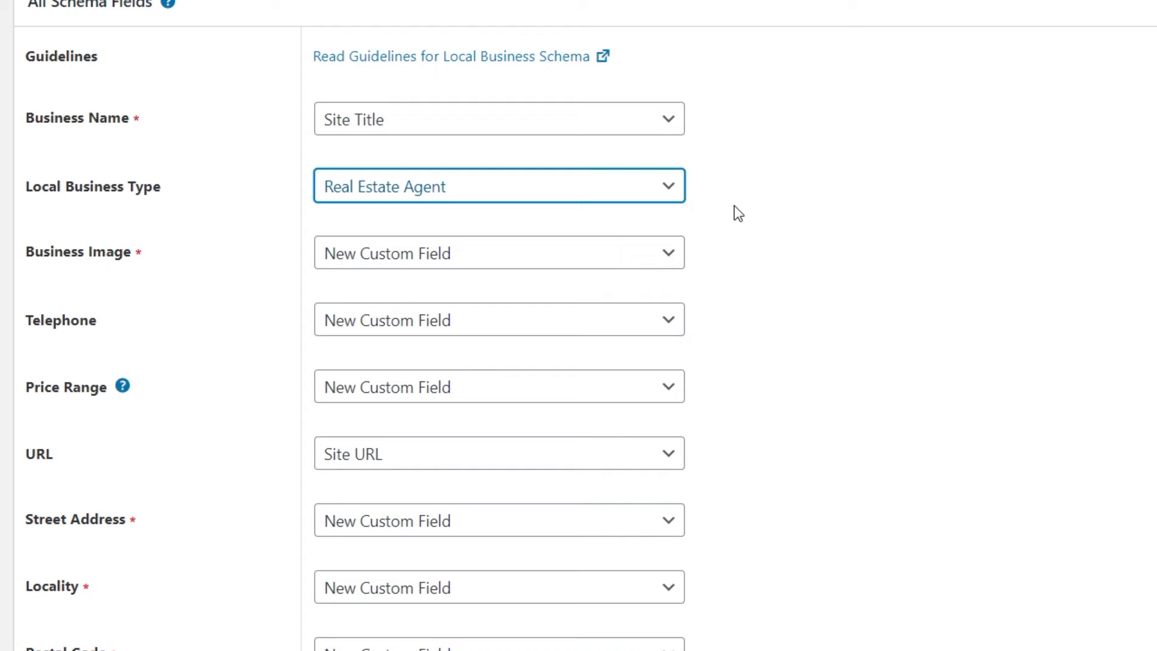
key(Up)
key(Up)
key(Up)
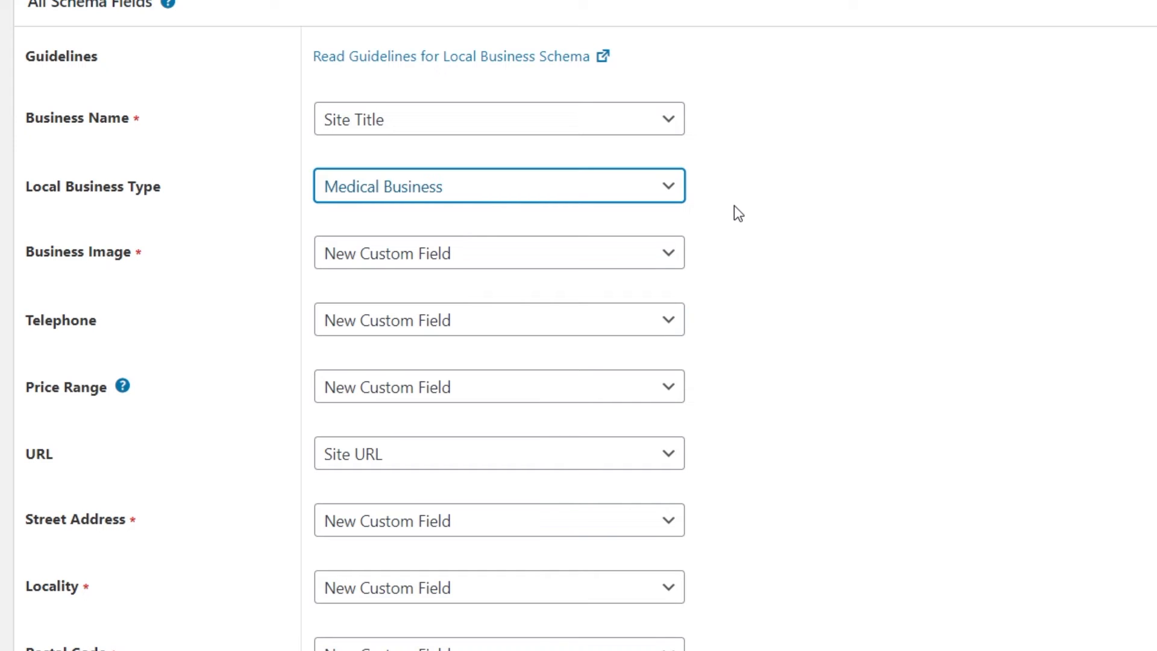
key(Up)
key(Up)
key(Up)
key(Up)
key(Up)
key(Up)
key(Up)
key(Up)
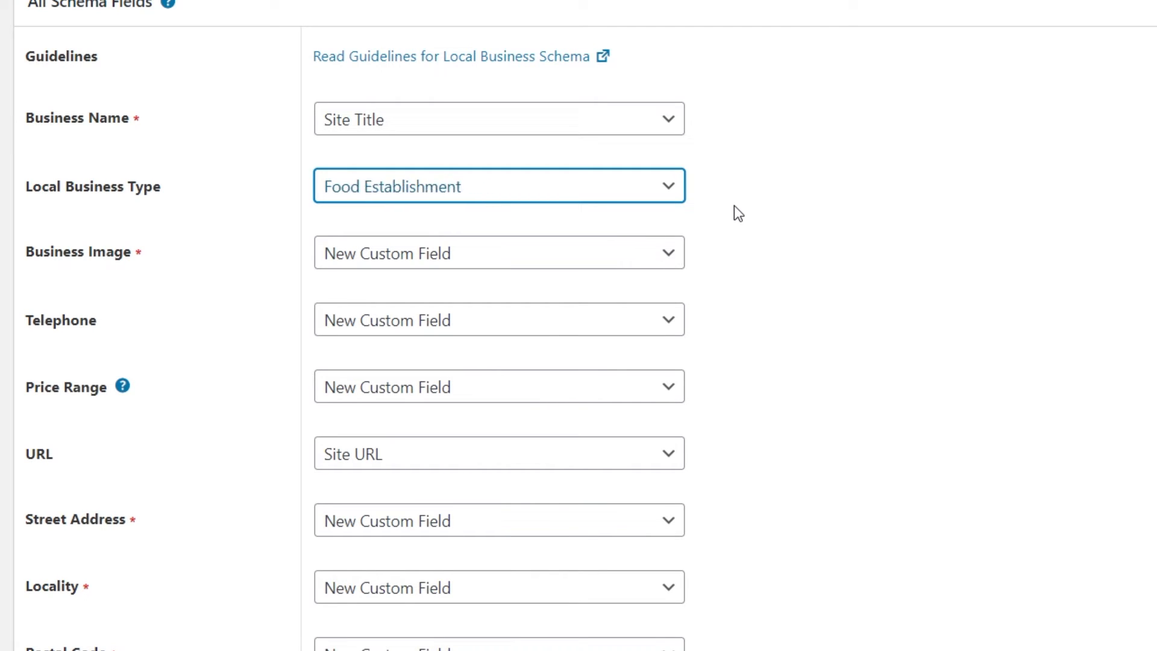
key(Up)
key(Up)
key(Up)
key(Up)
key(Up)
key(Up)
click(770, 212)
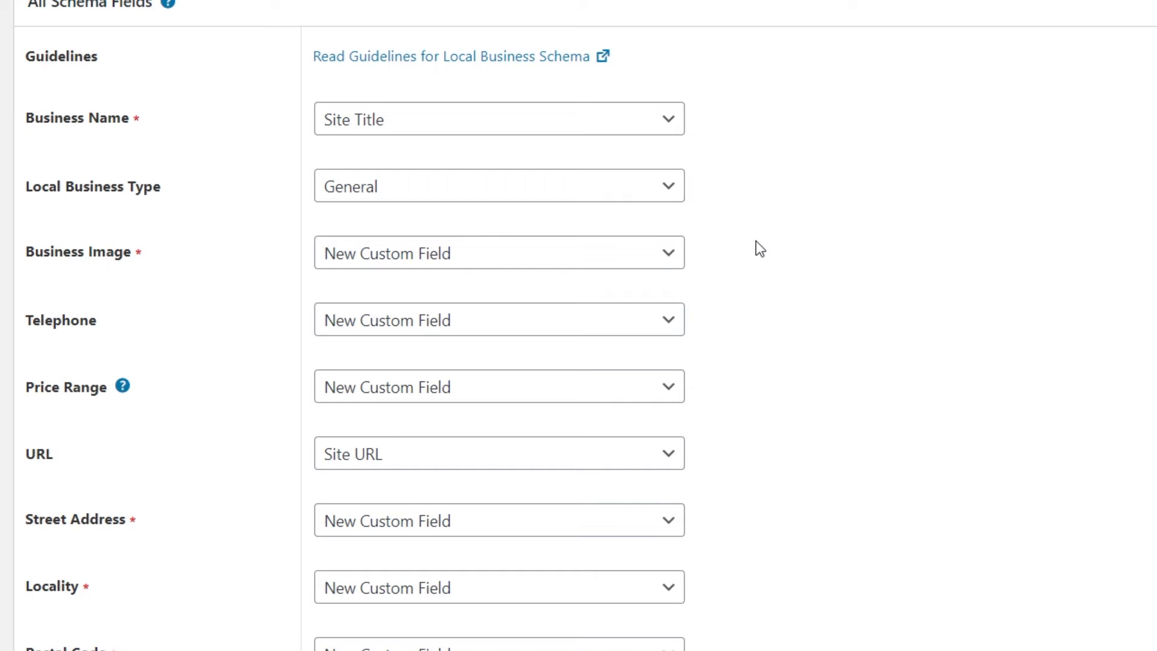
Set Business Image to Fixed Image and choose the logo image from the media library.
click(623, 254)
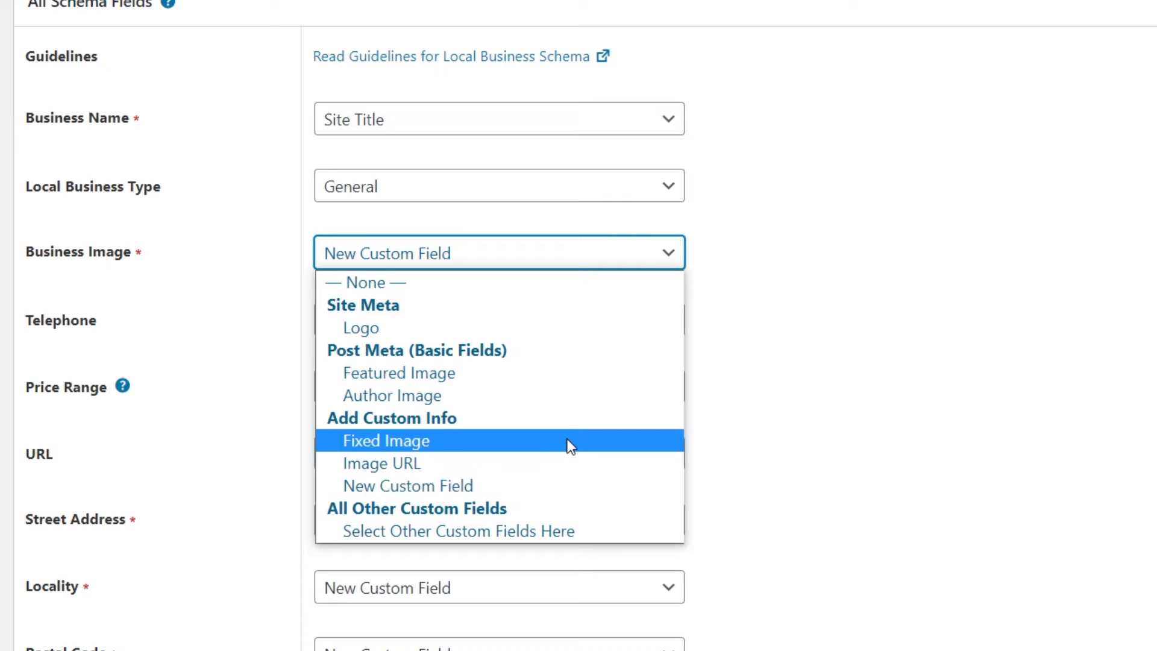
click(570, 446)
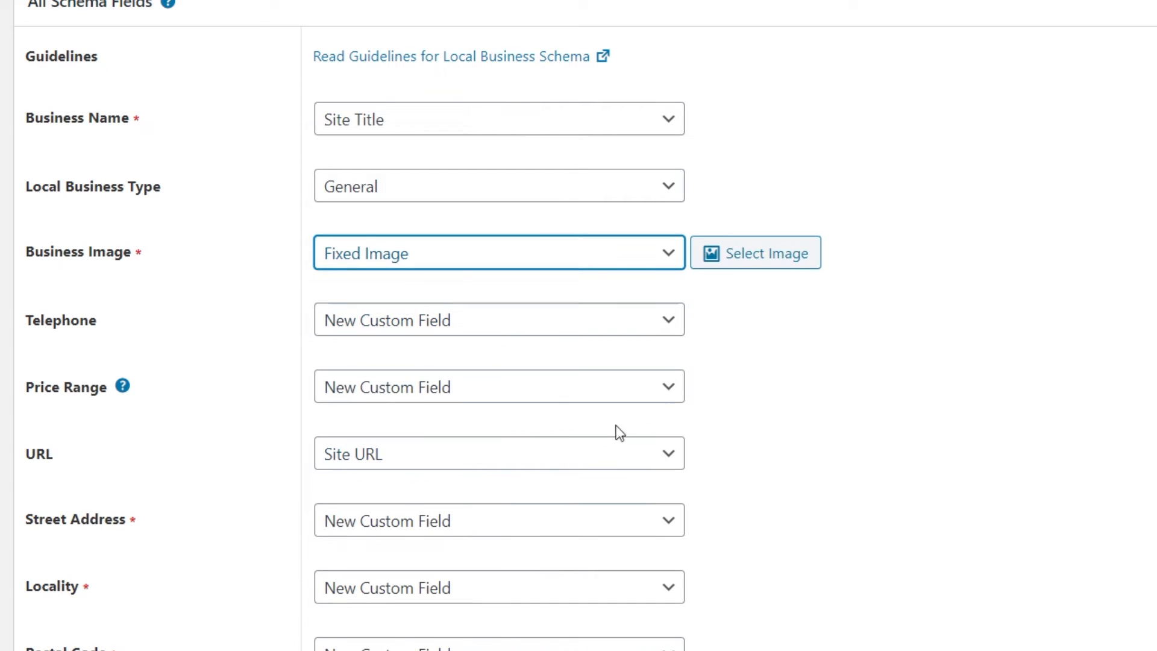
click(781, 258)
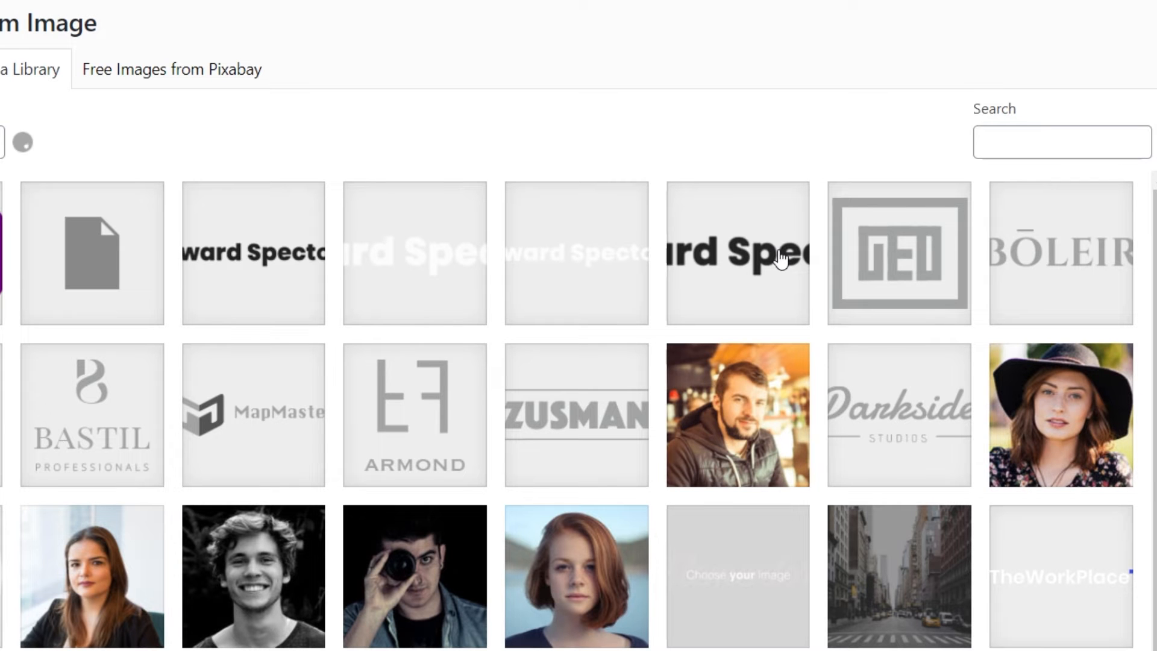
click(6, 268)
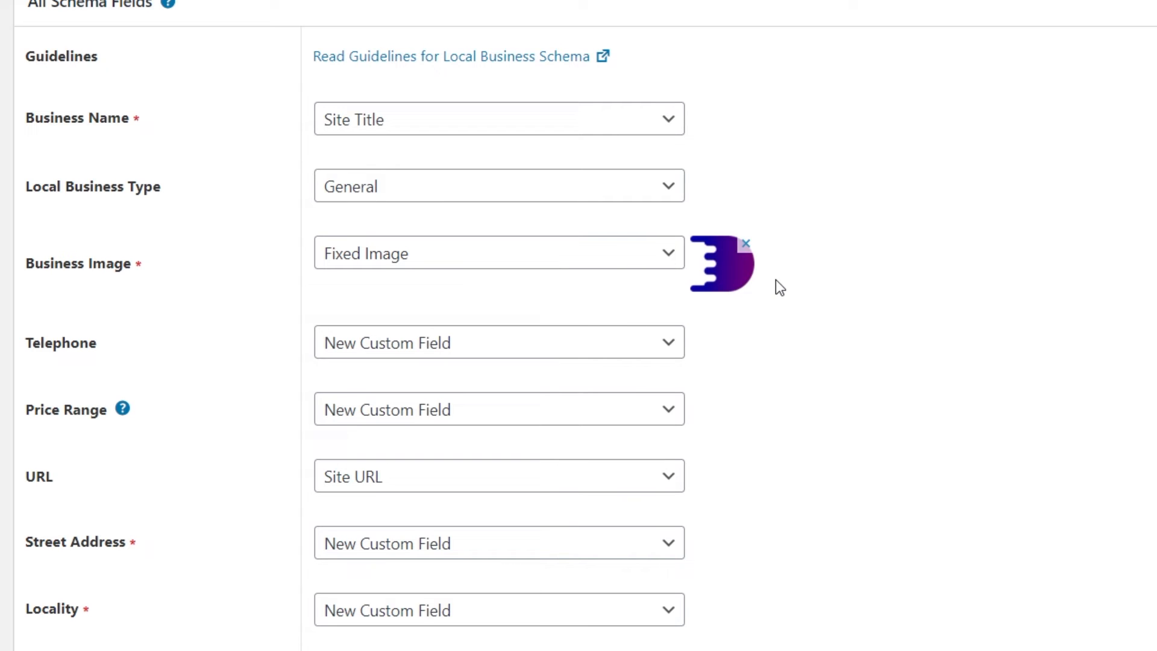
Set Telephone to Fixed Text and enter the business telephone number.
click(656, 343)
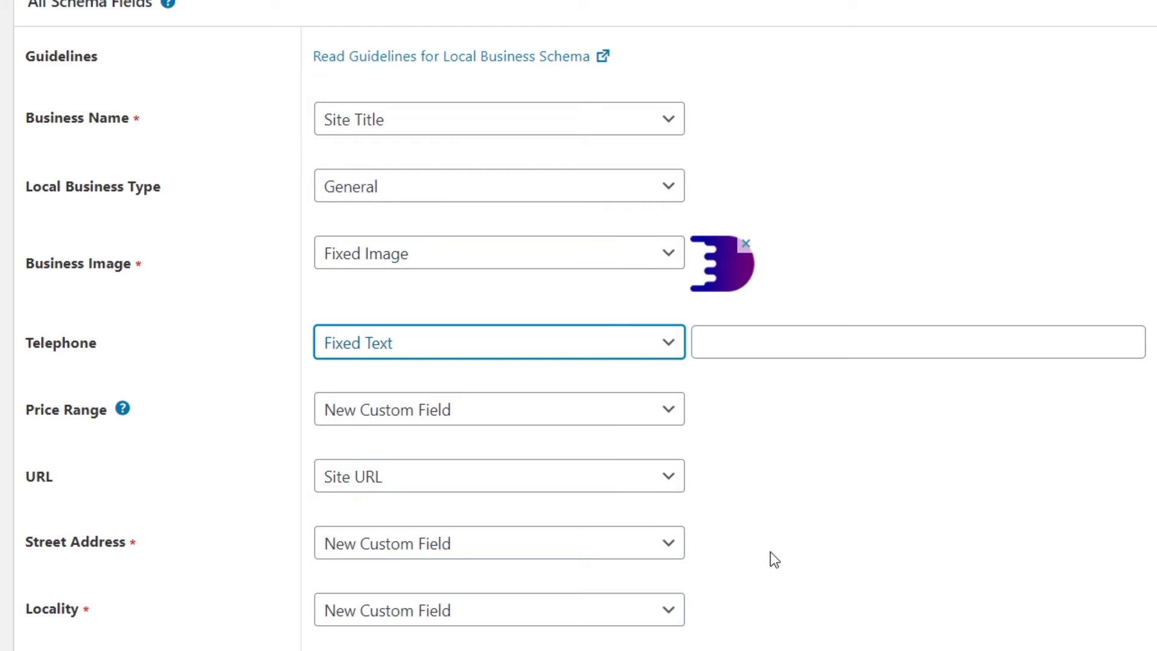
click(781, 352)
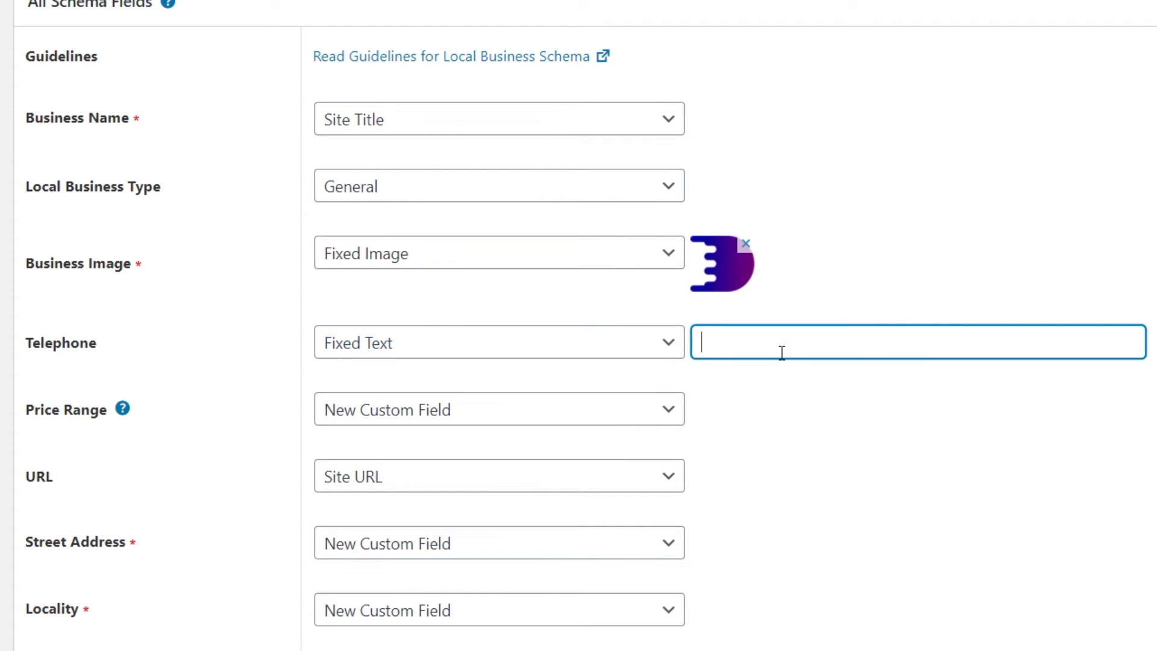
text(+1234567890)
click(782, 429)
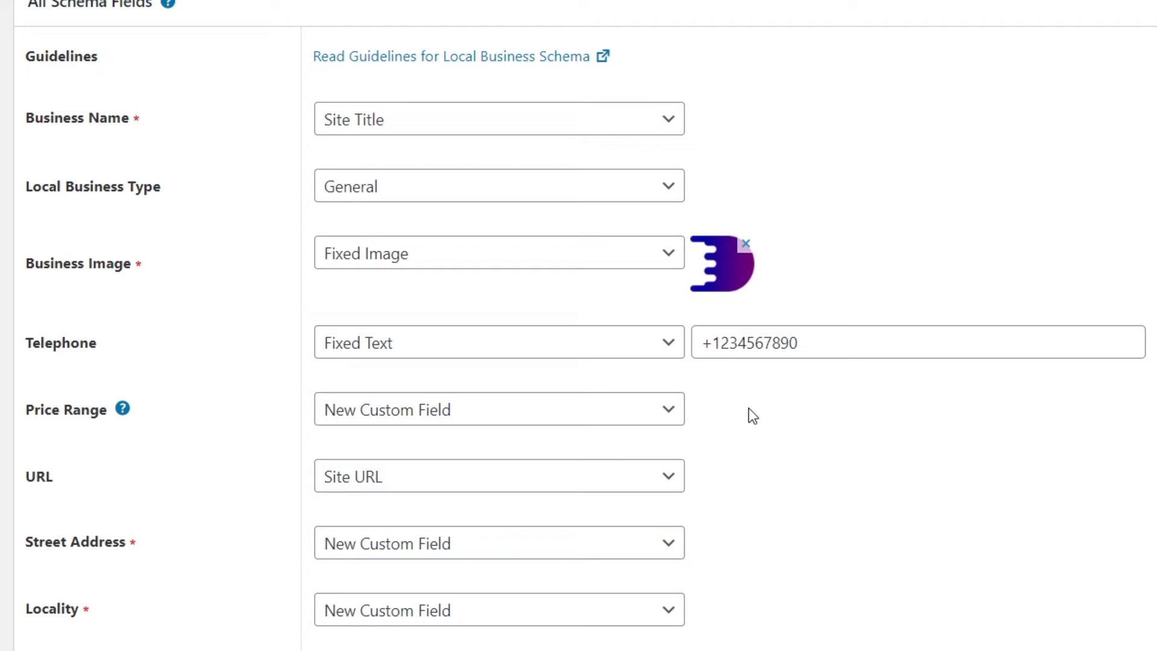
Set Price Range to Fixed Text with the value $$-$$$.
click(665, 413)
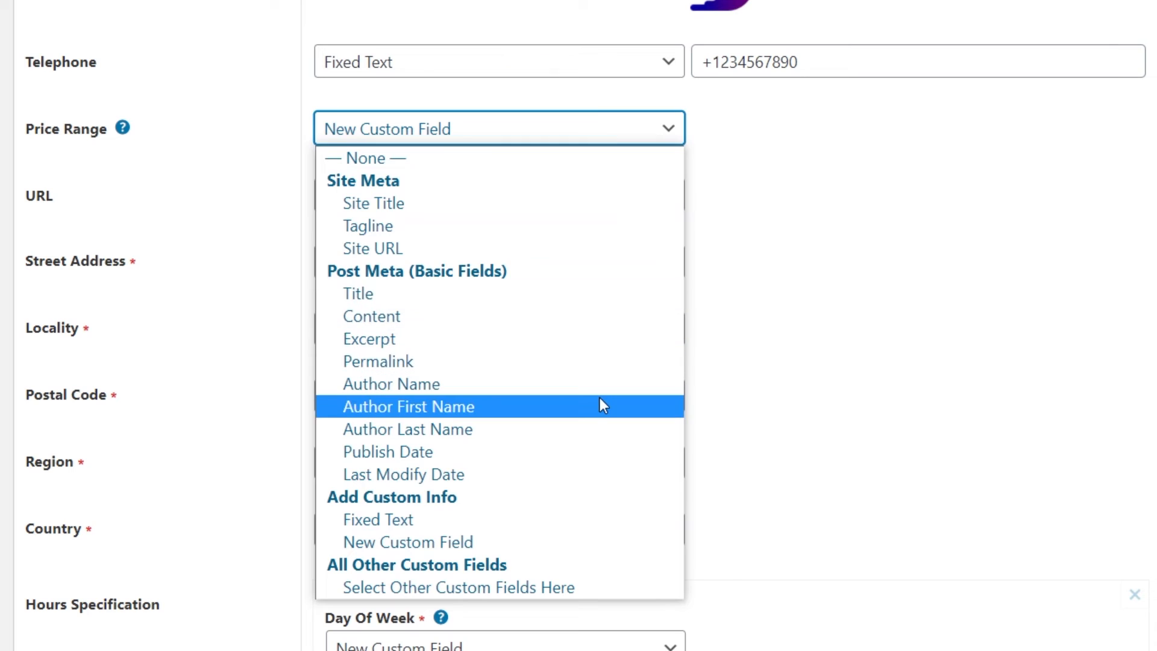
click(502, 520)
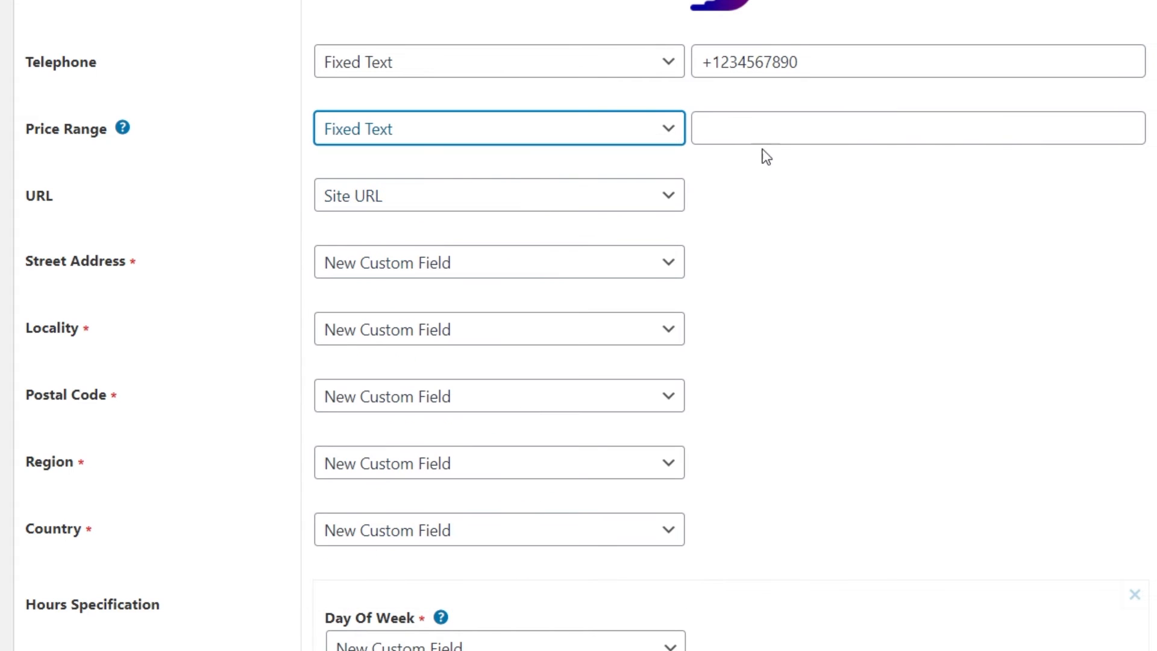
click(769, 127)
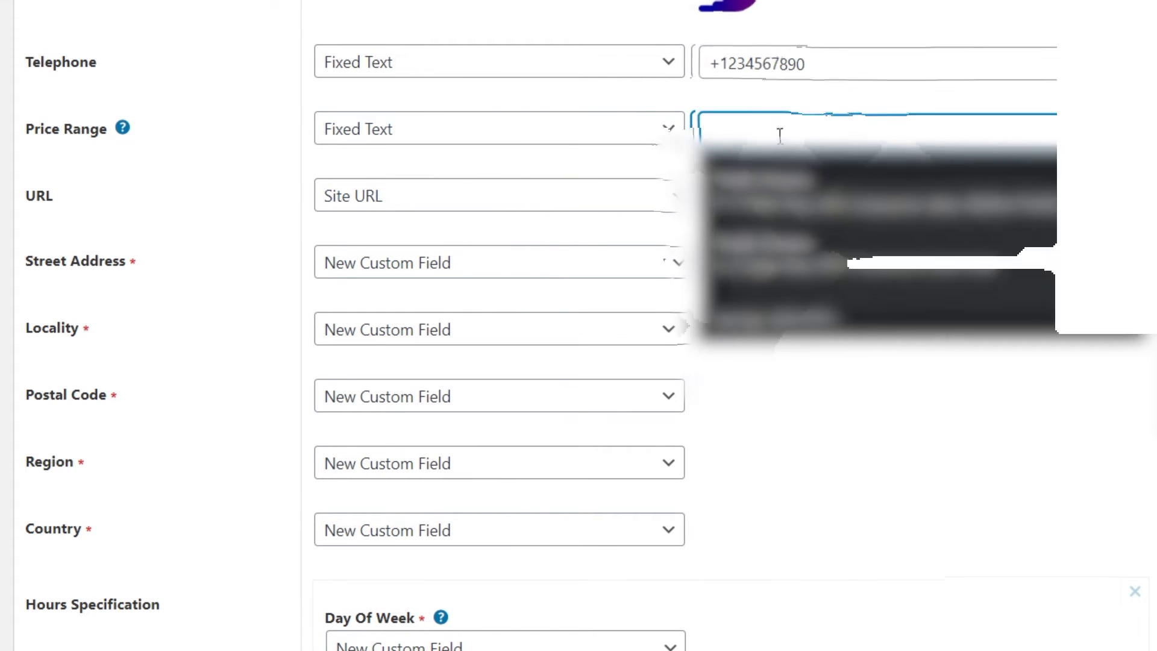
text($$-)
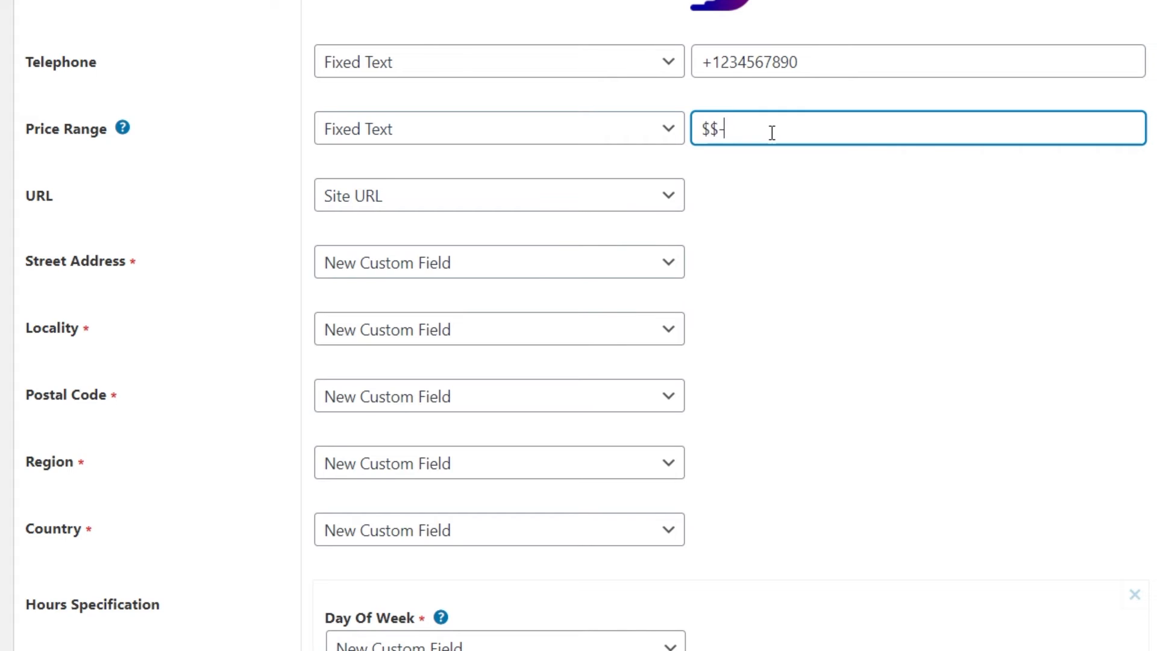
text($$$)
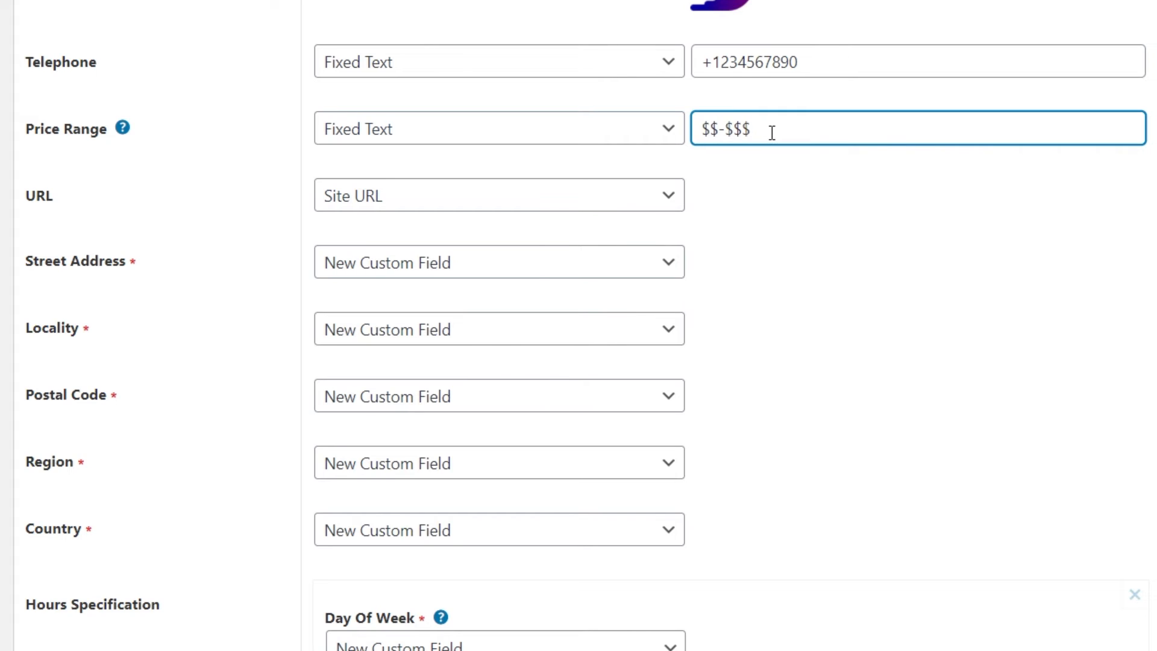
click(794, 207)
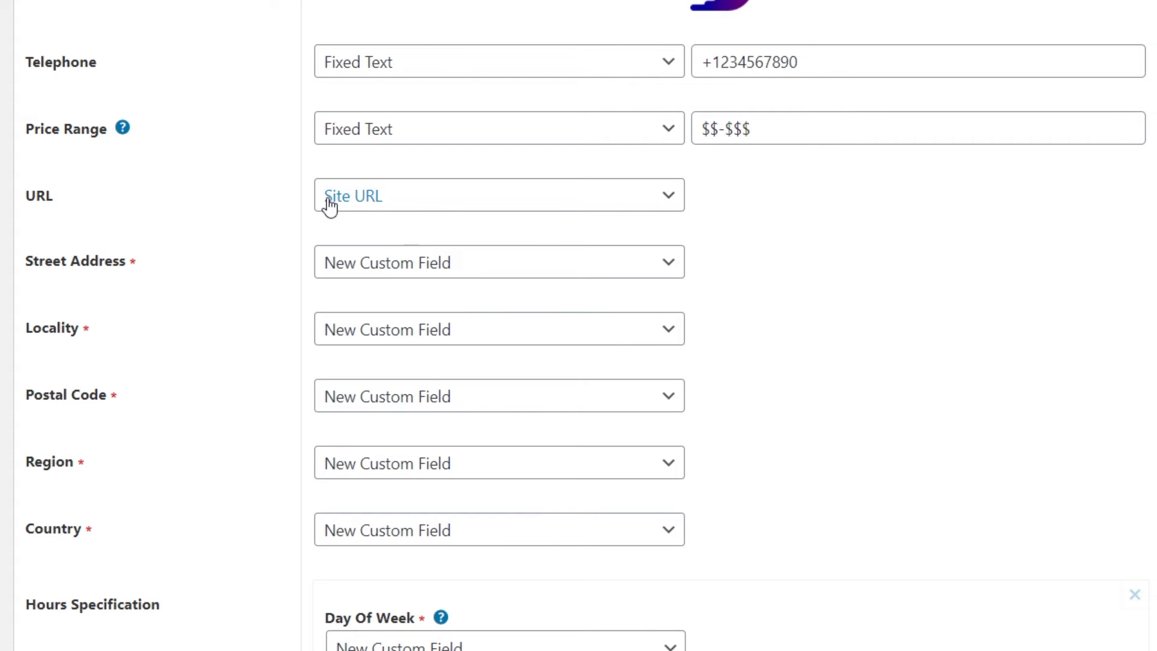
Select United States as the fixed Country option.
scroll(753, 263, down, 3)
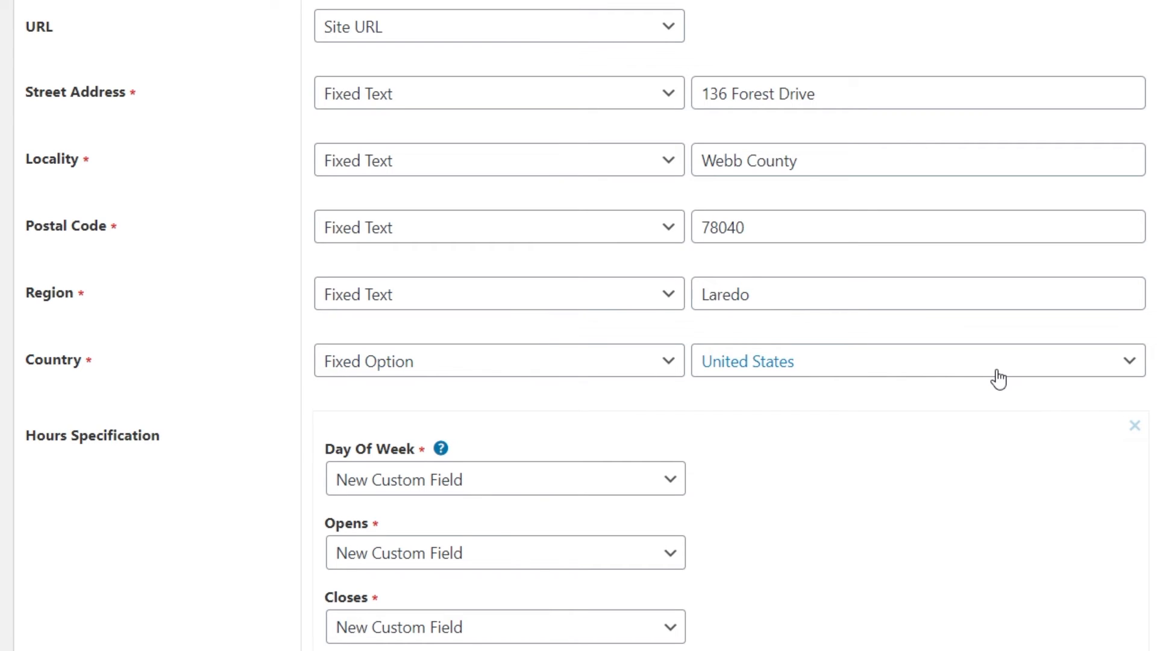
click(1028, 374)
mouse_move(1143, 299)
mouse_down()
mouse_move(1138, 224)
mouse_move(1133, 306)
mouse_up()
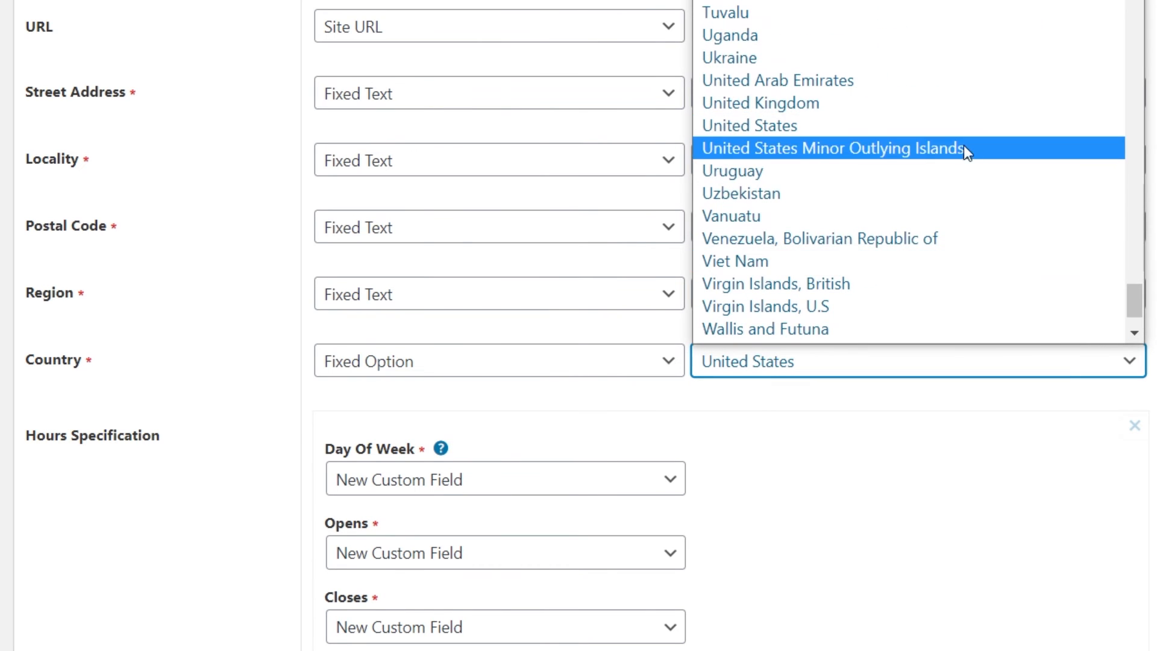
click(952, 128)
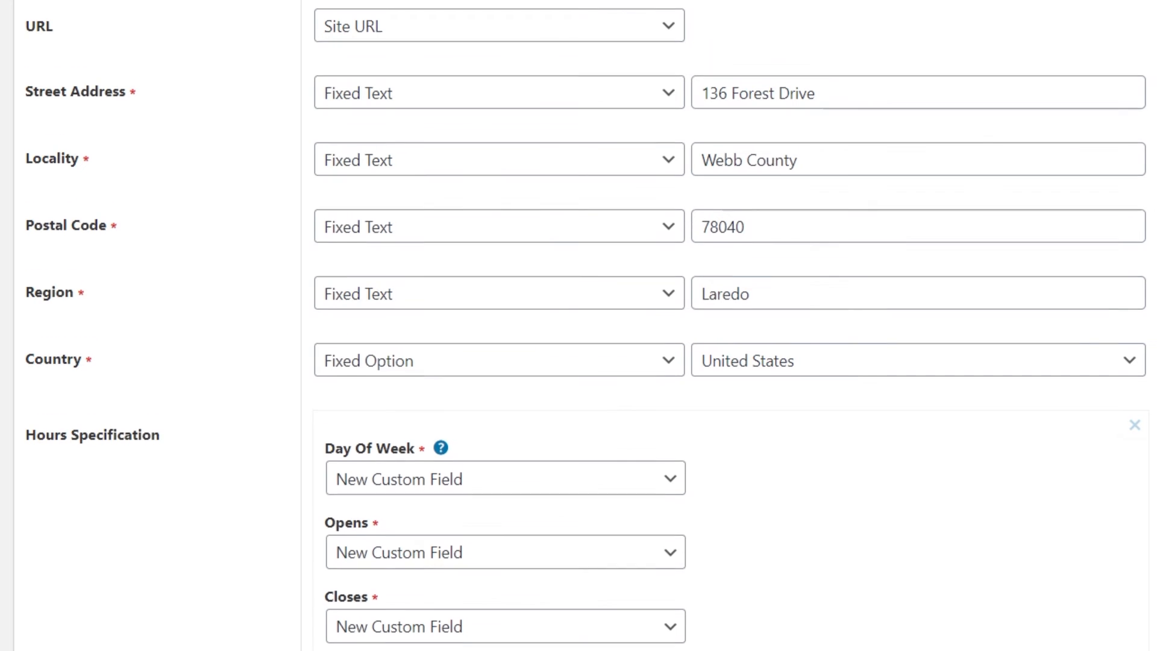
Set the first Hours Specification's Day Of Week to Fixed Options and select Monday through Saturday.
scroll(1094, 280, down, 4)
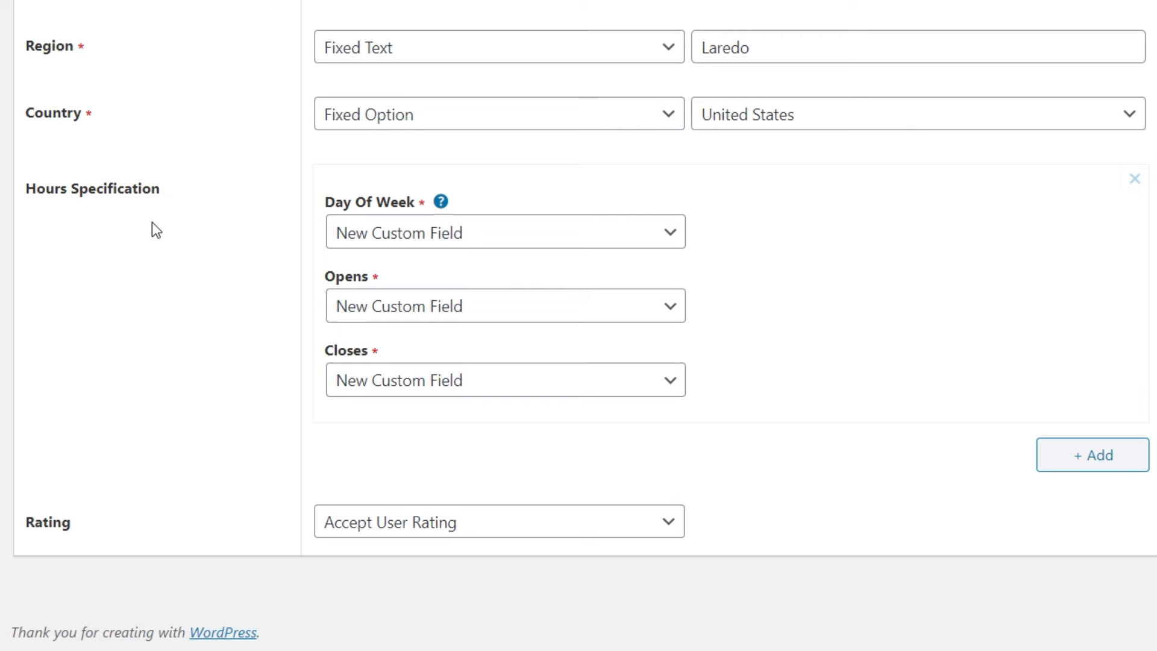
mouse_move(441, 207)
click(668, 235)
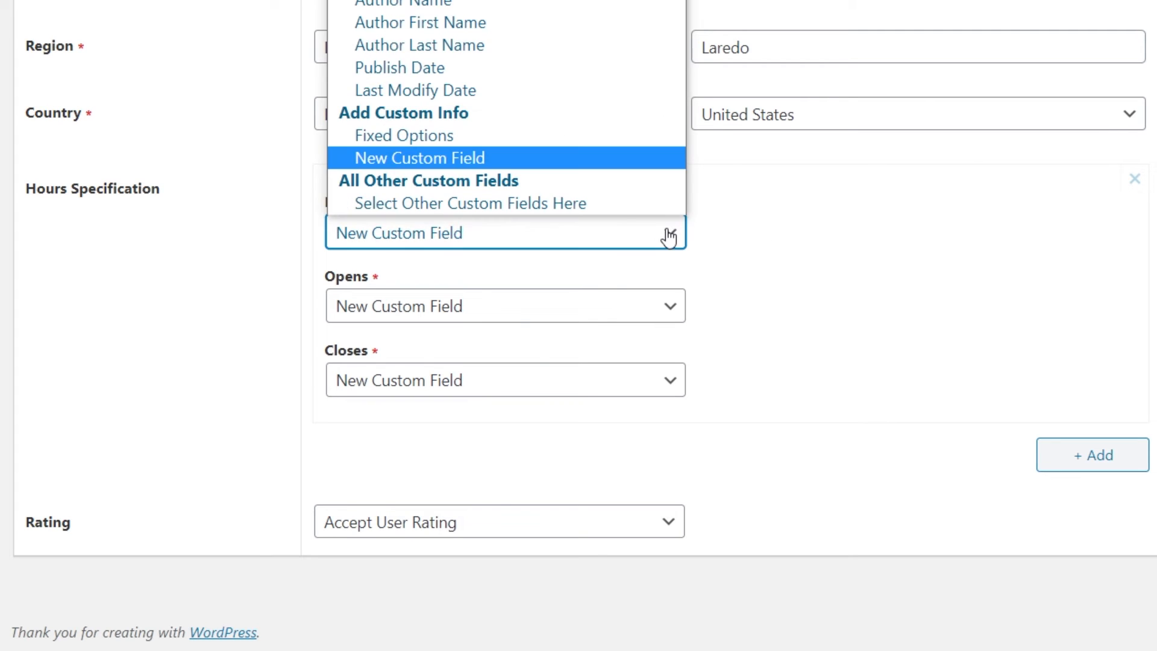
click(576, 145)
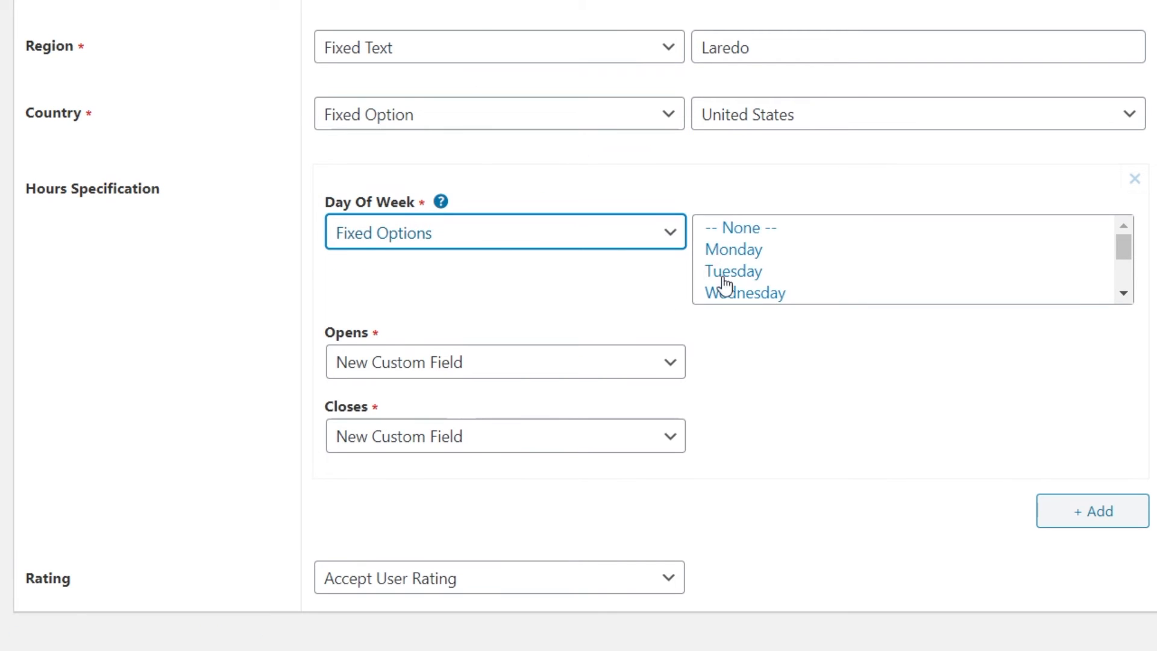
mouse_move(1127, 247)
mouse_down()
mouse_move(1125, 265)
mouse_move(1121, 233)
mouse_up()
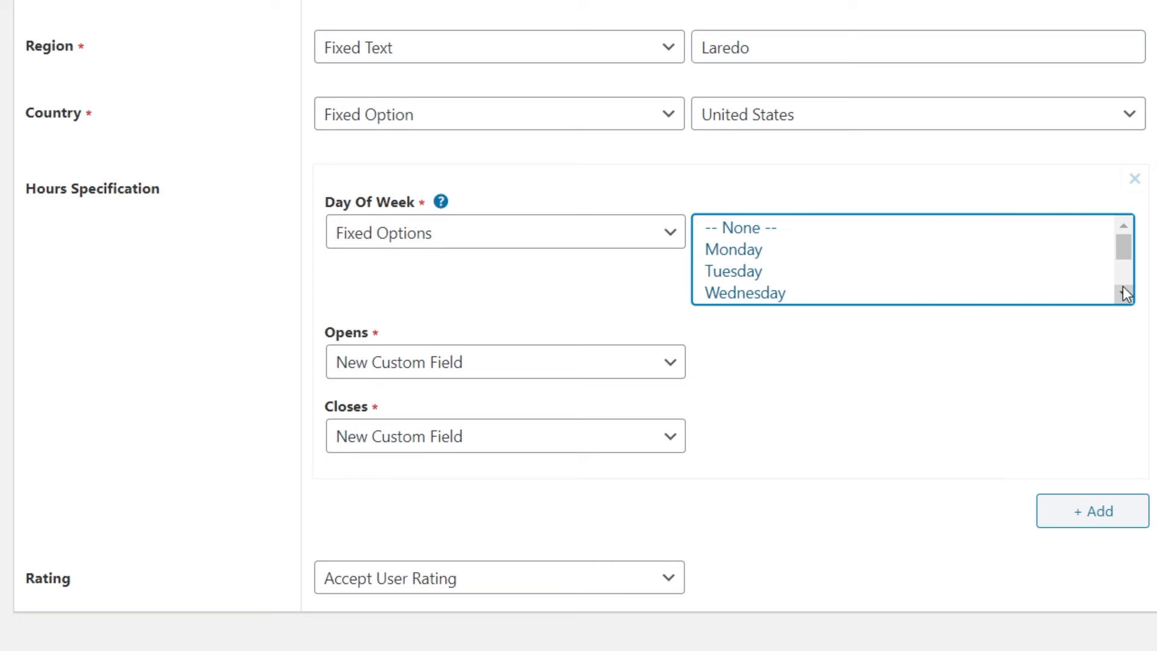
click(757, 256)
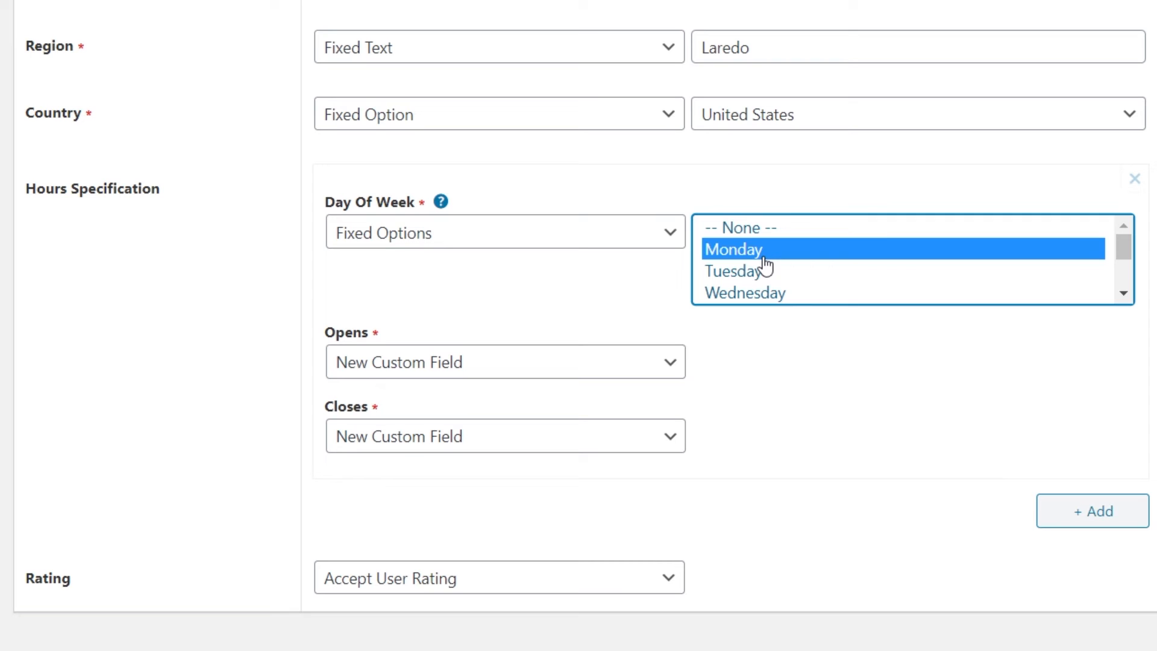
ctrl+click(744, 277)
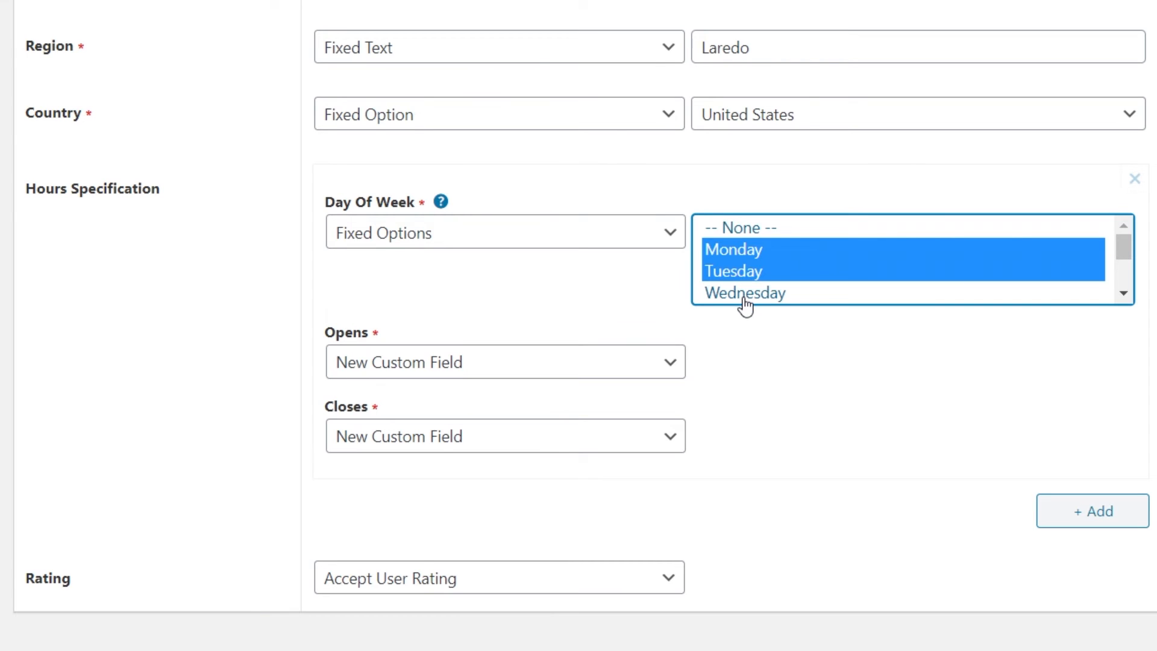
ctrl+click(754, 294)
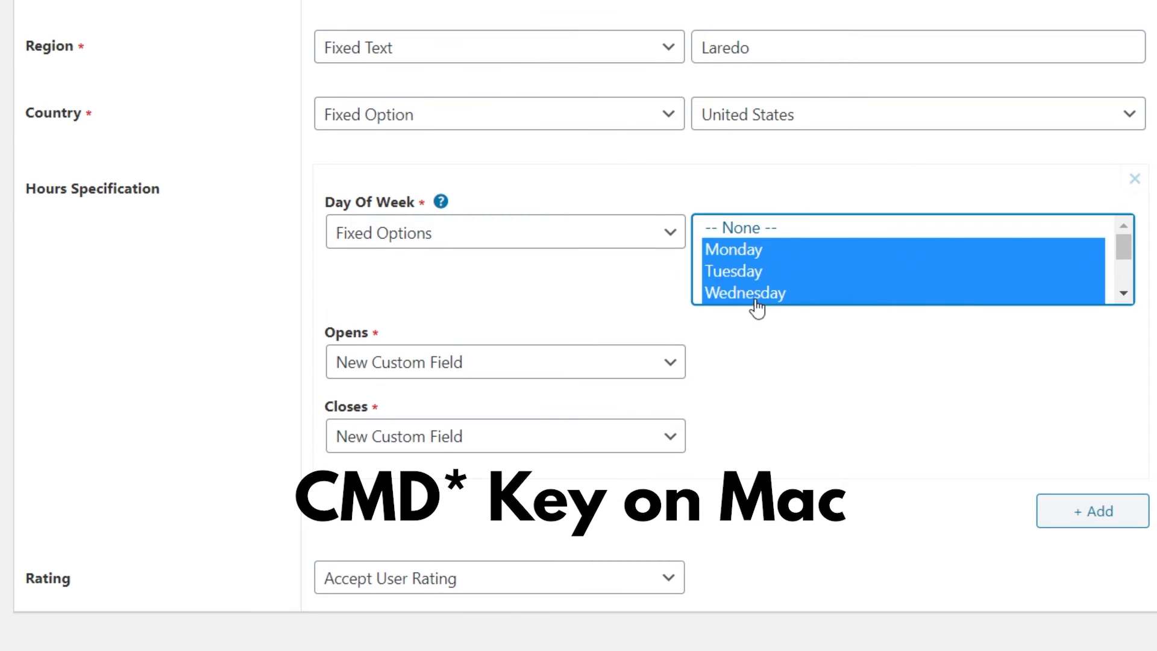
click(1123, 294)
ctrl+click(810, 274)
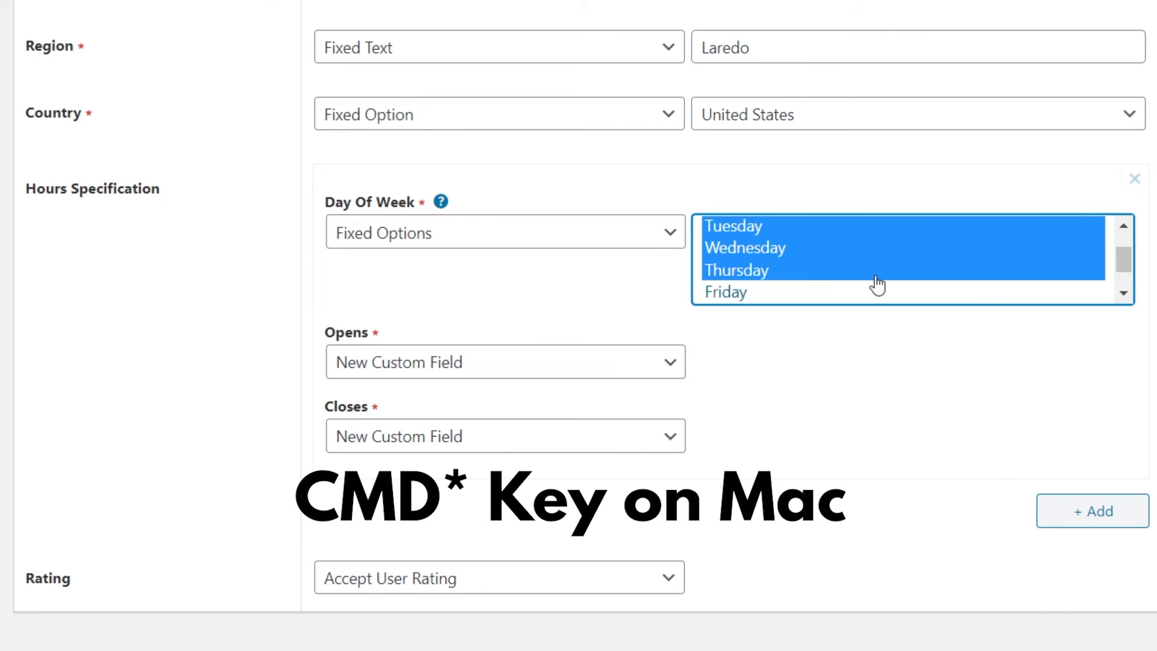
mouse_move(1124, 261)
mouse_down()
mouse_move(1064, 256)
mouse_move(1124, 283)
mouse_up()
click(823, 257)
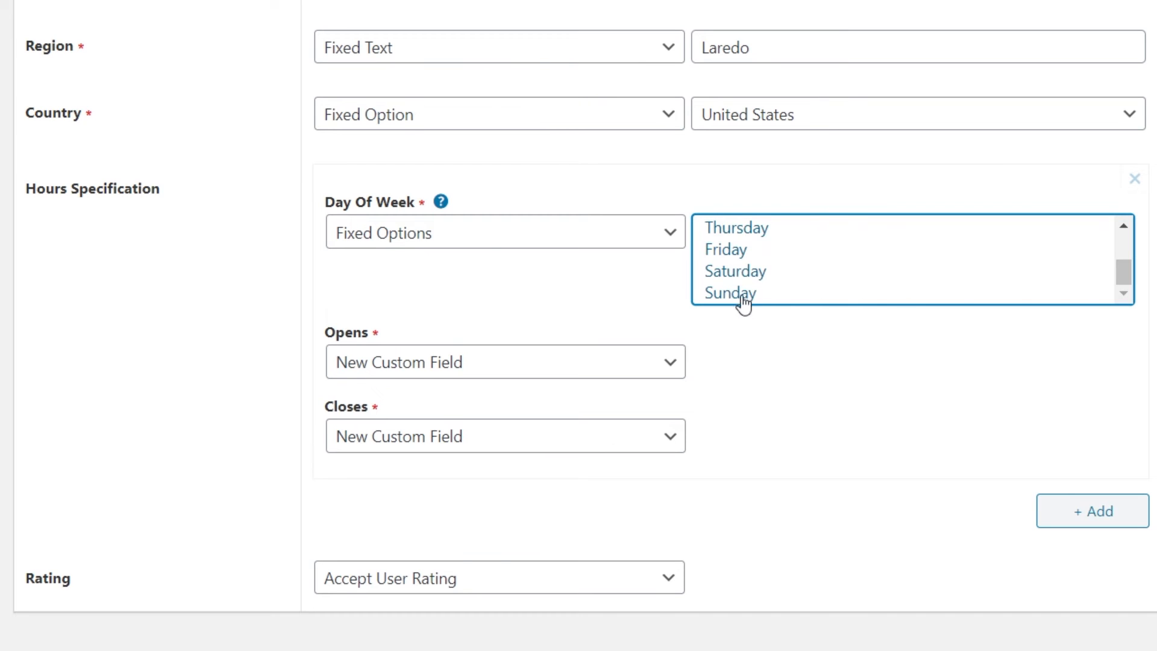
shift+click(742, 272)
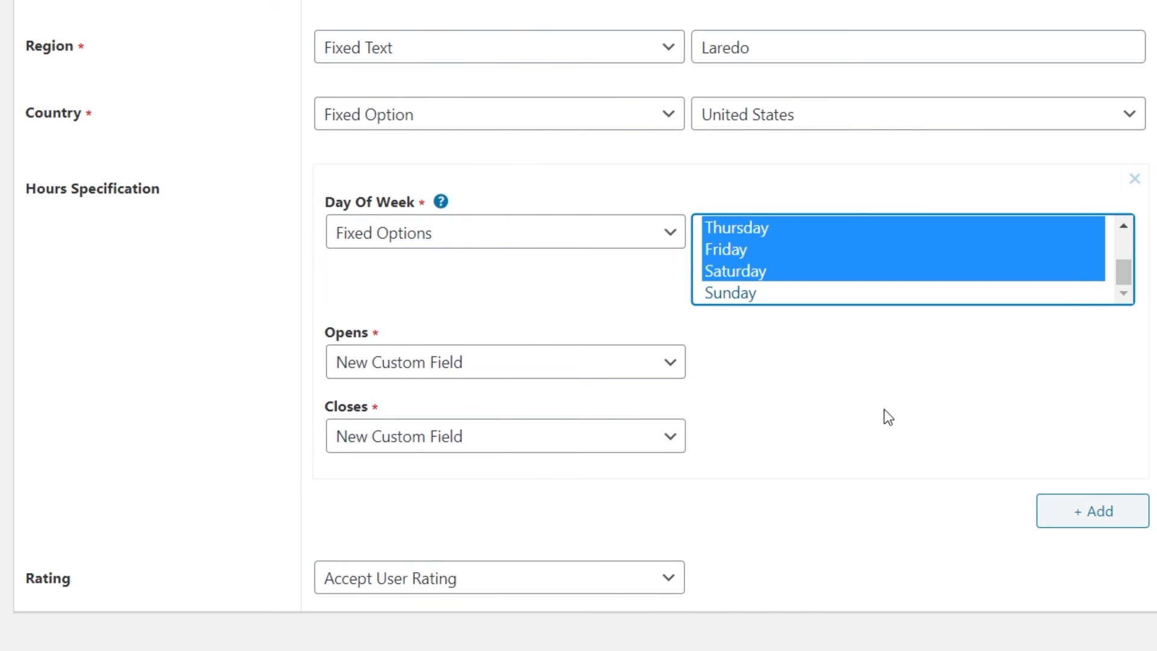
Set Opens to Fixed Time 09:00 and Closes to Fixed Time 17:00 for the first hours entry.
click(622, 383)
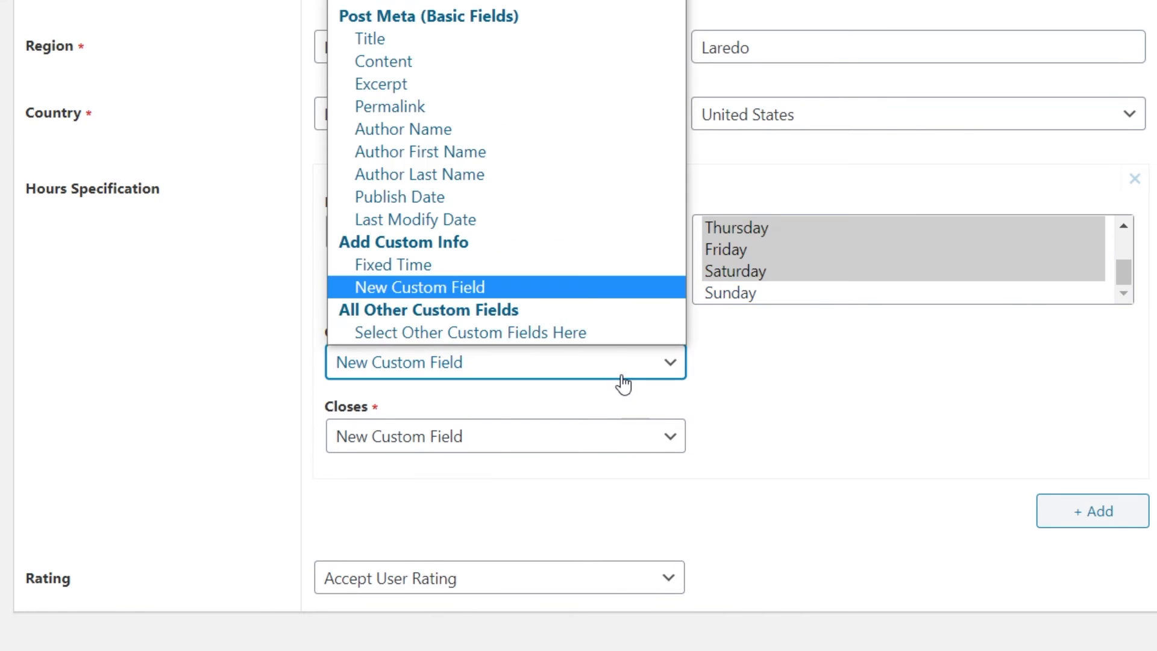
click(517, 274)
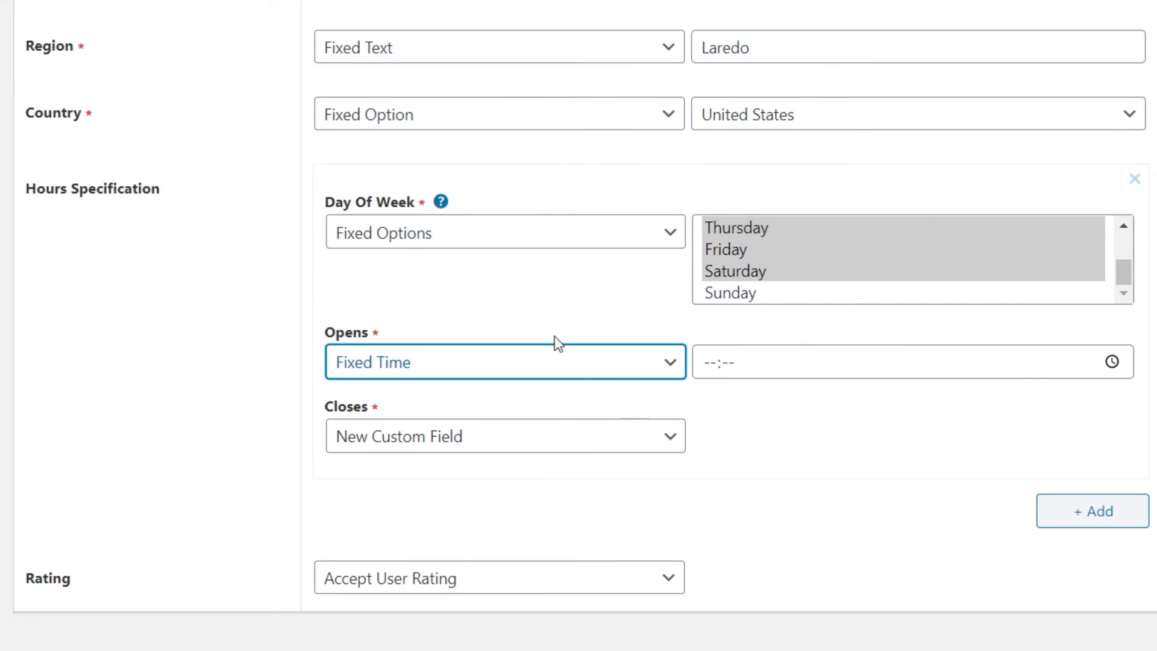
click(765, 361)
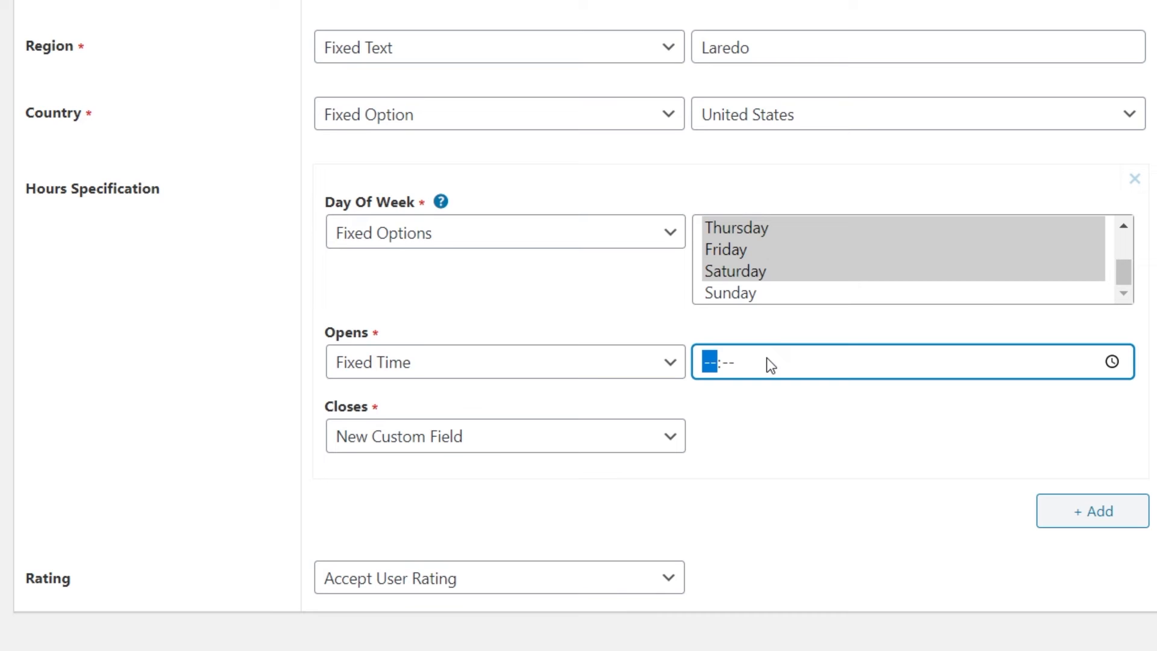
text(0900)
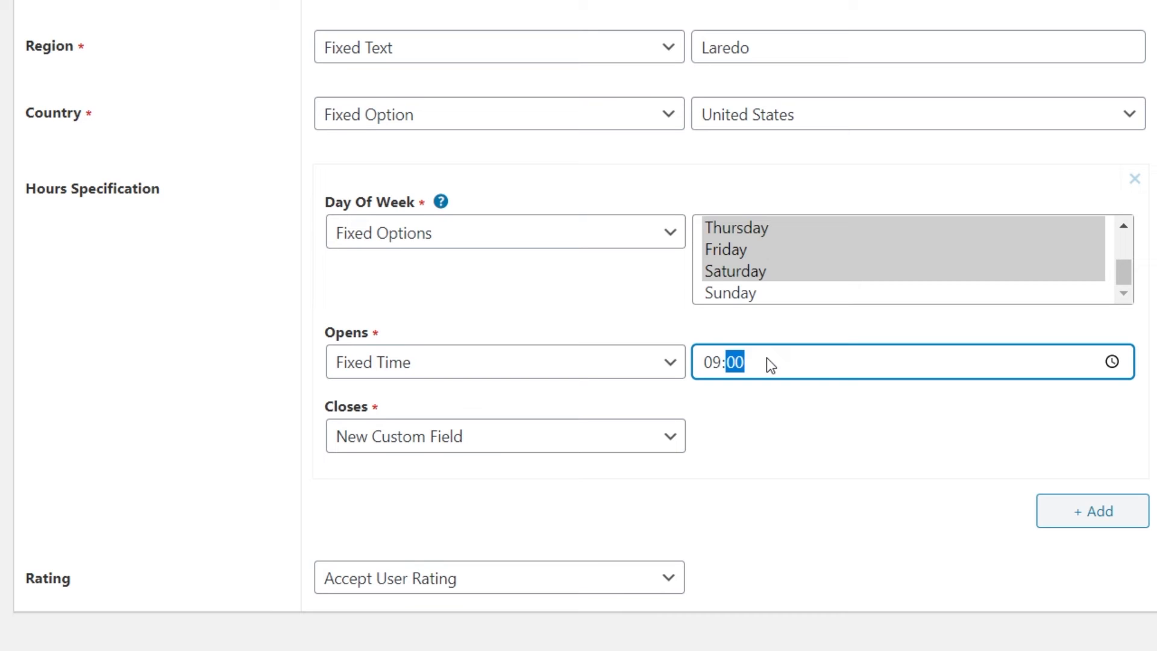
click(598, 453)
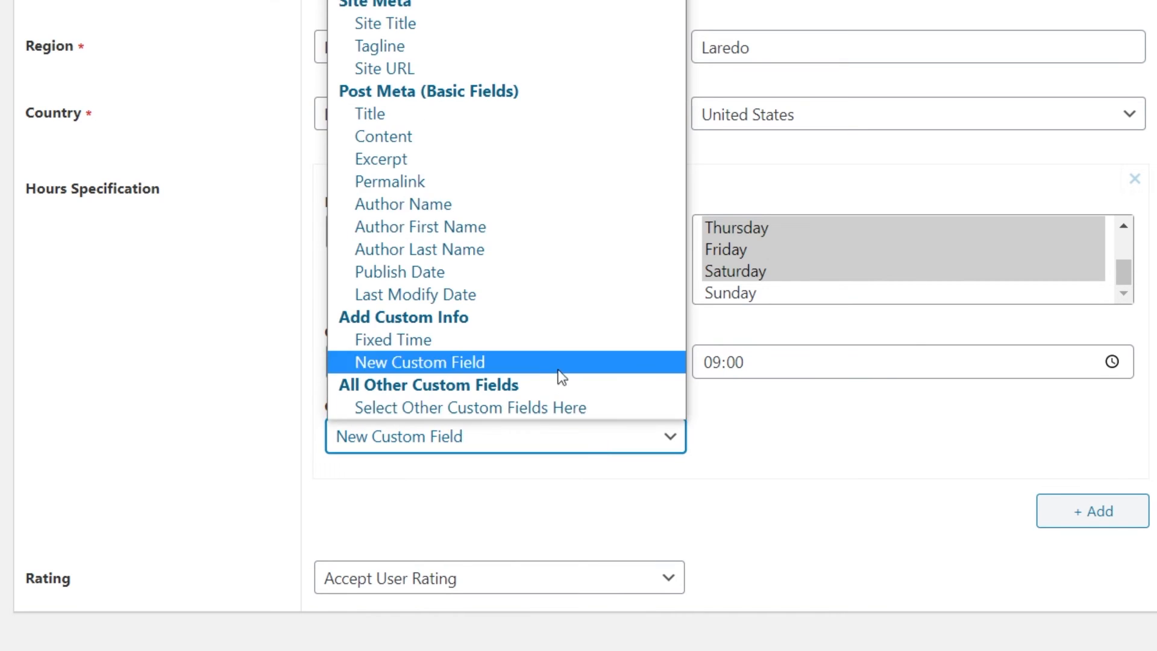
click(542, 348)
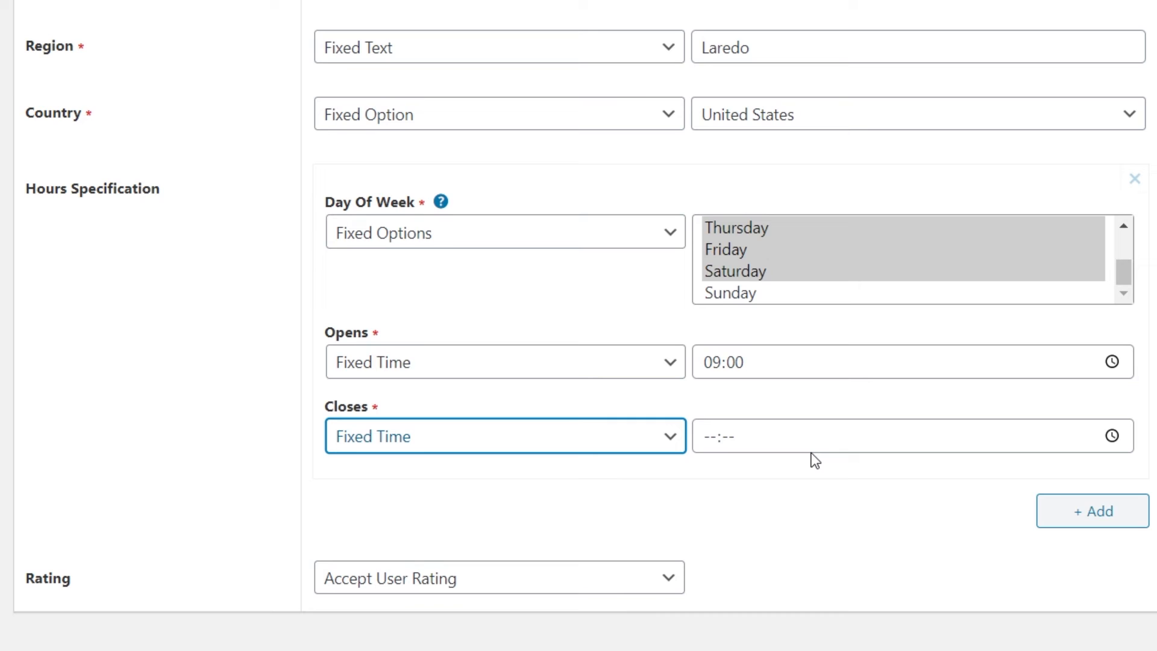
click(783, 439)
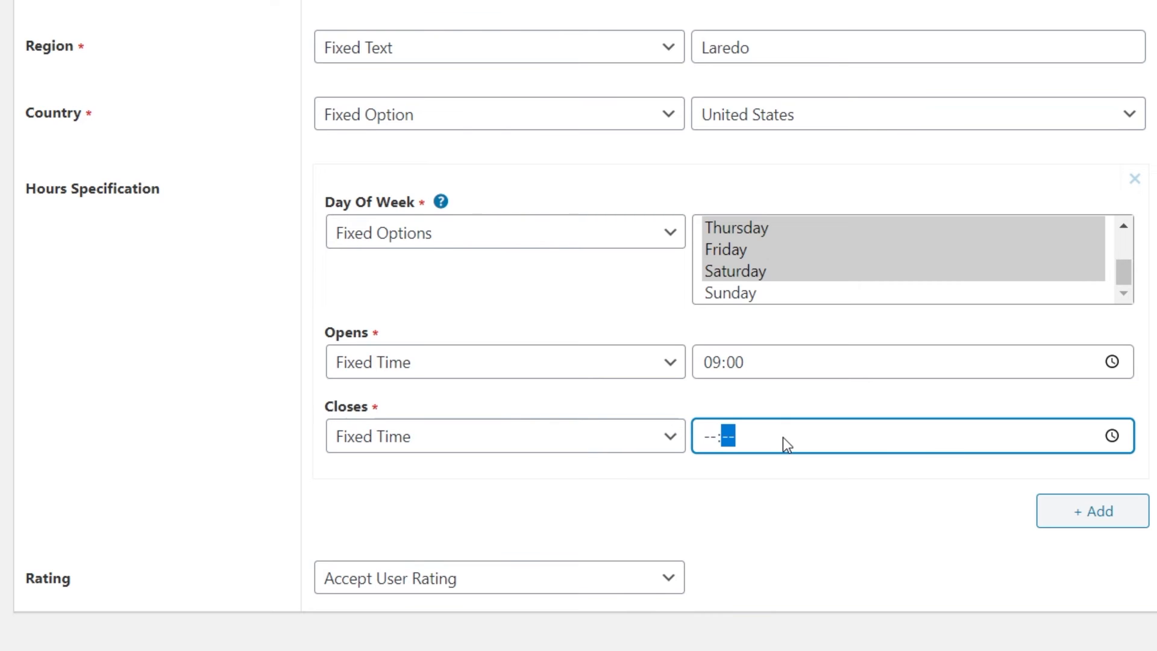
text(1700)
click(865, 507)
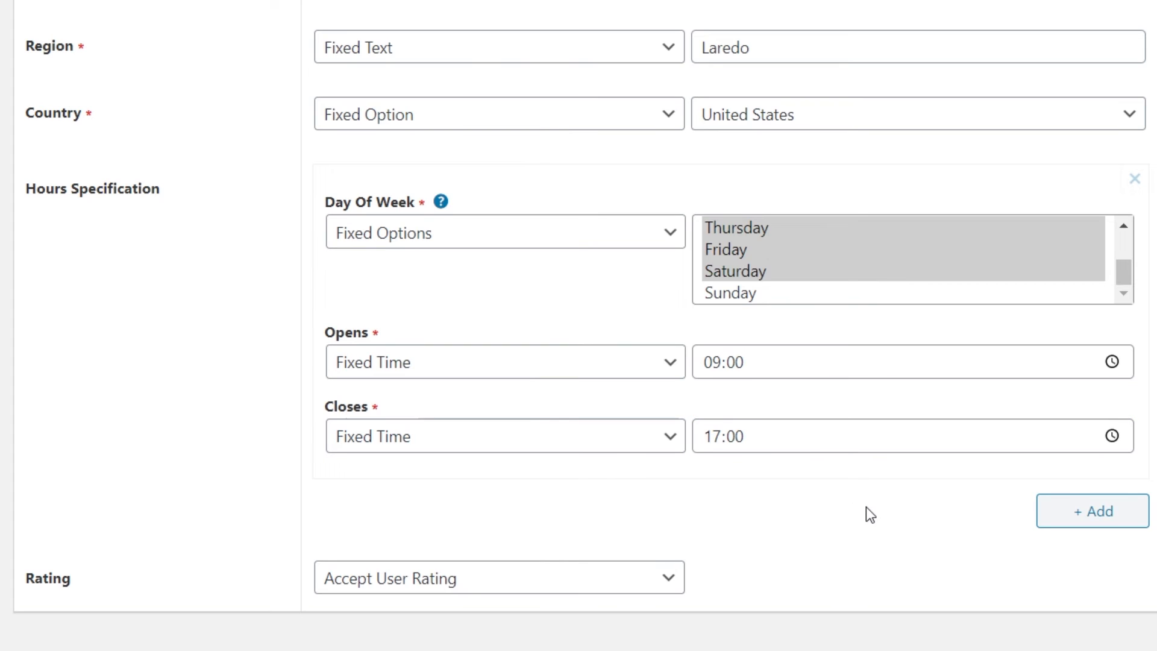
Add a second hours entry and set its Day Of Week to Fixed Options with Saturday selected.
mouse_move(1124, 273)
mouse_down()
mouse_move(1126, 245)
mouse_move(1126, 284)
mouse_up()
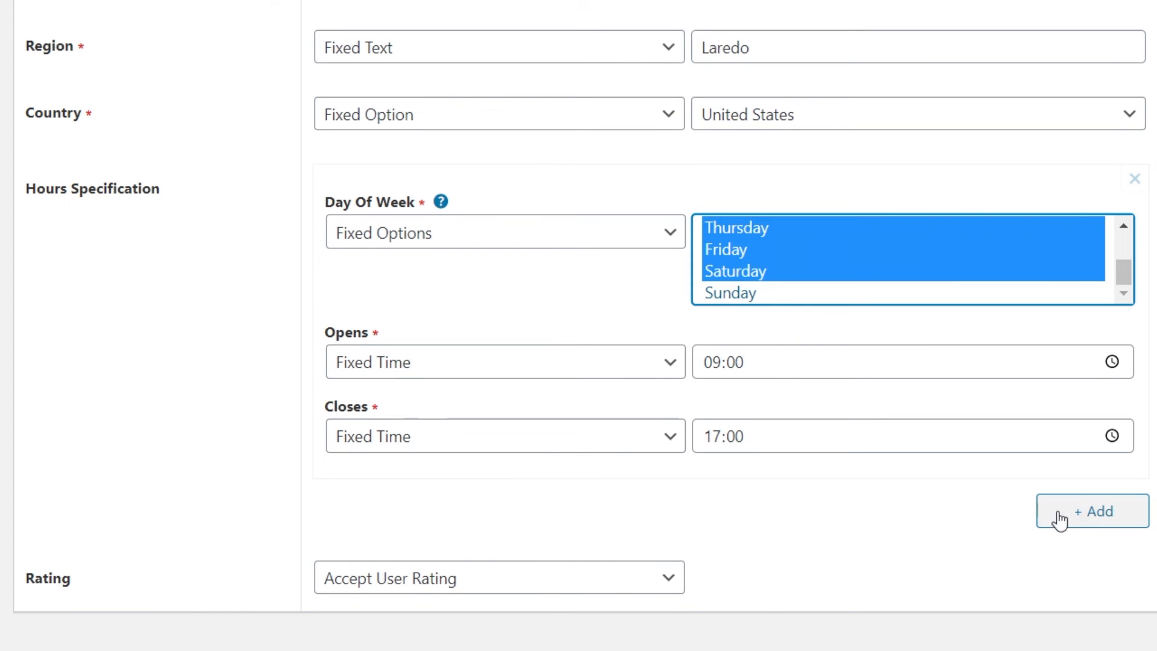
click(1089, 511)
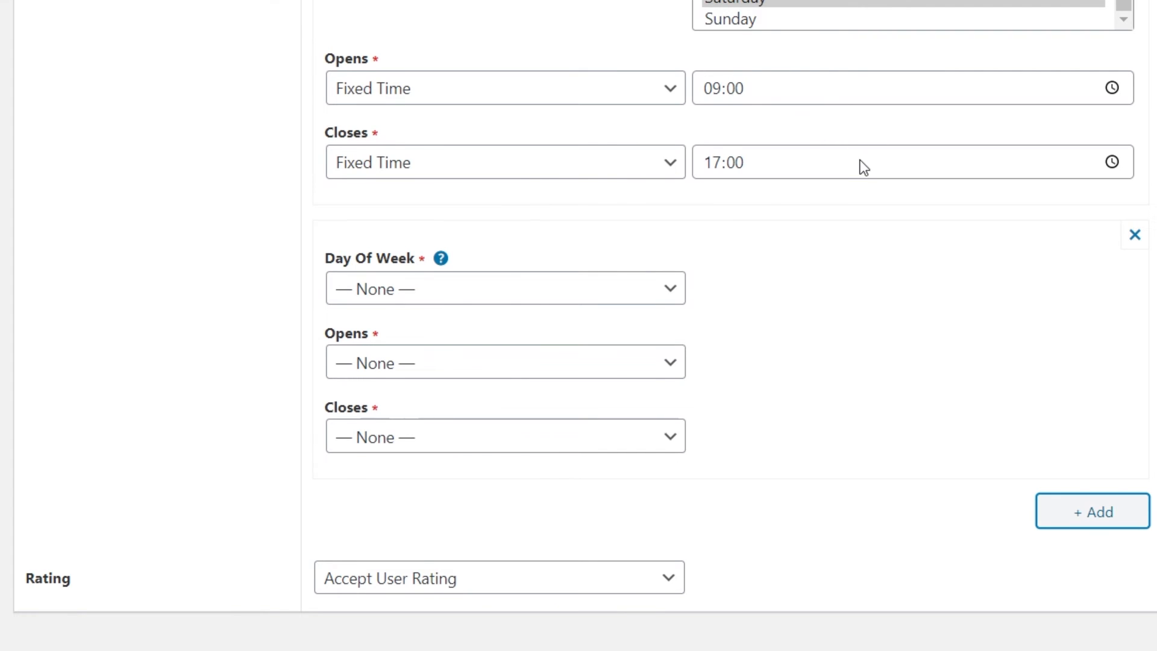
click(545, 289)
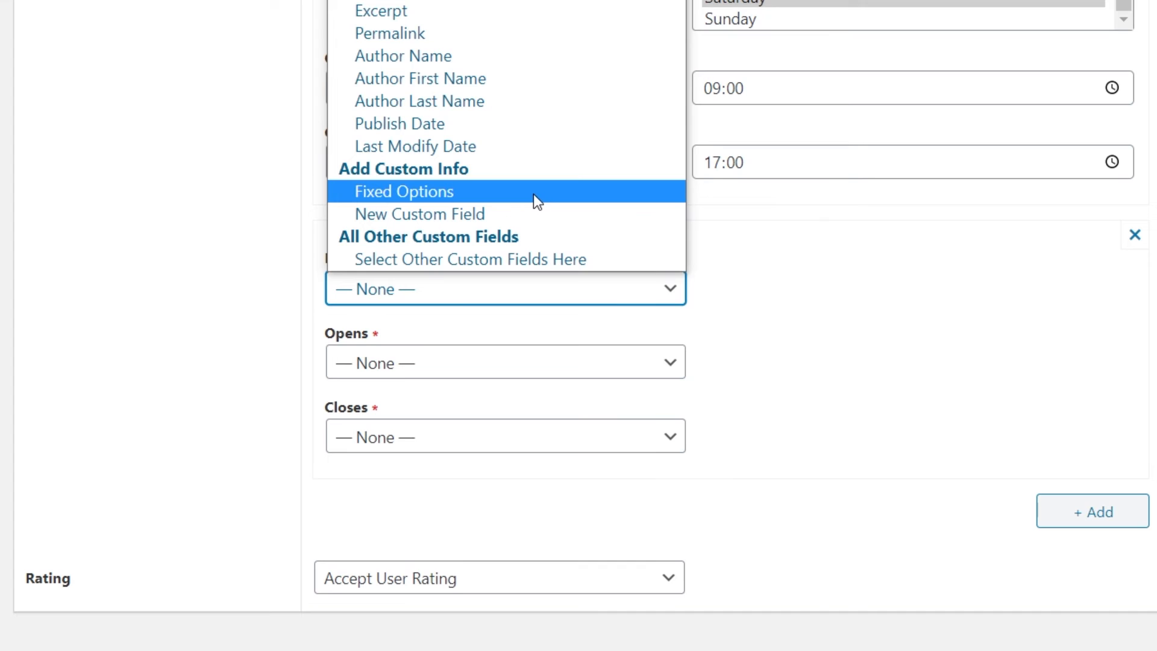
click(535, 200)
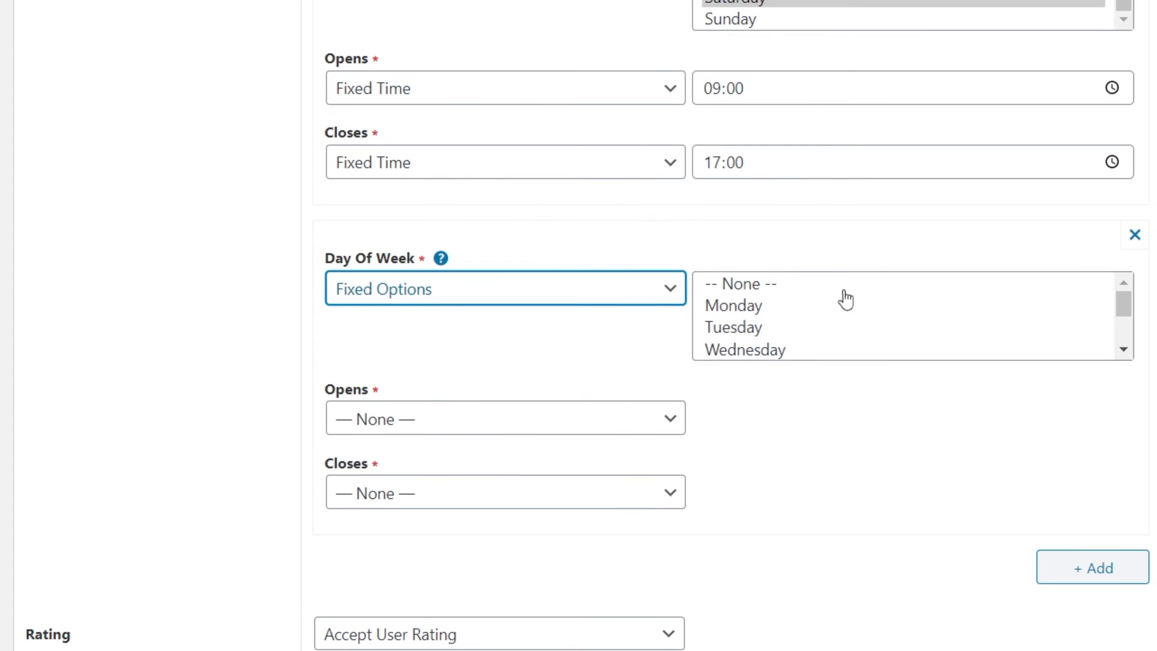
drag(1128, 309, 1124, 330)
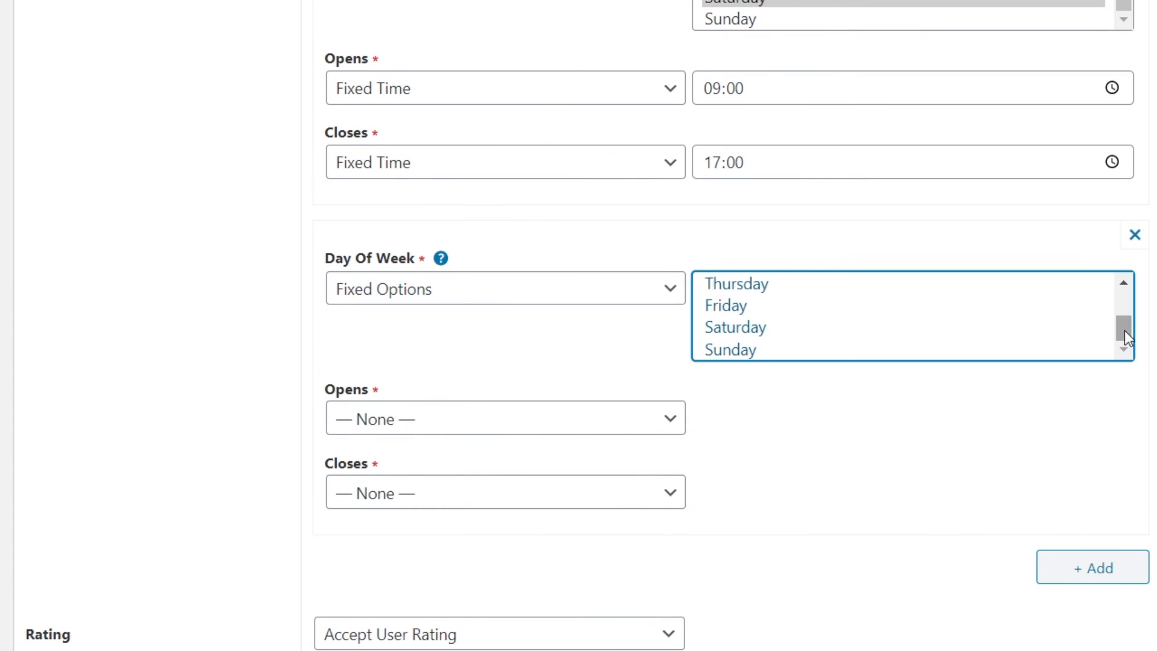
click(777, 328)
Set the second entry's Opens and Closes to Fixed Time, with 18:00 and 21:00.
click(612, 428)
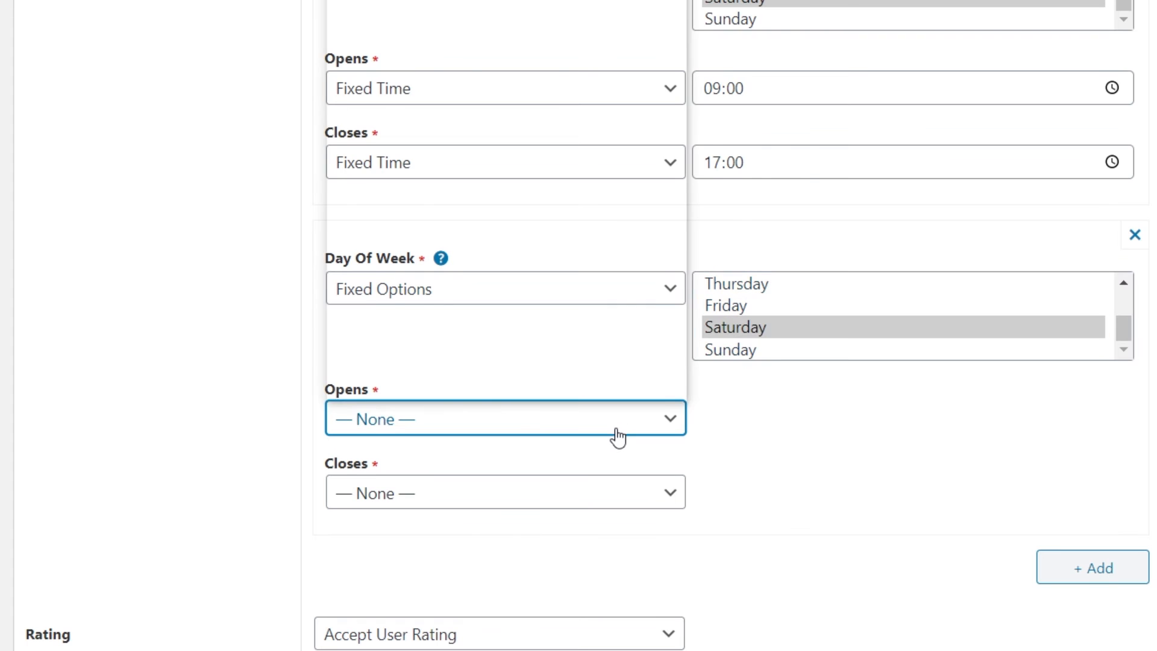
click(528, 325)
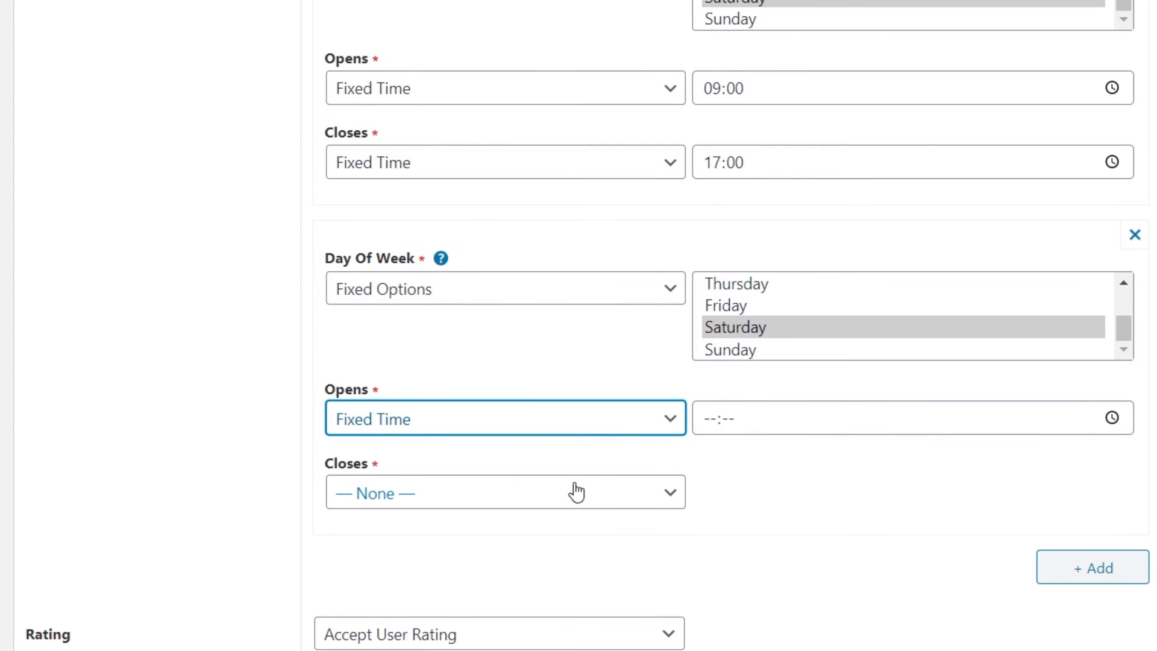
click(578, 491)
click(482, 395)
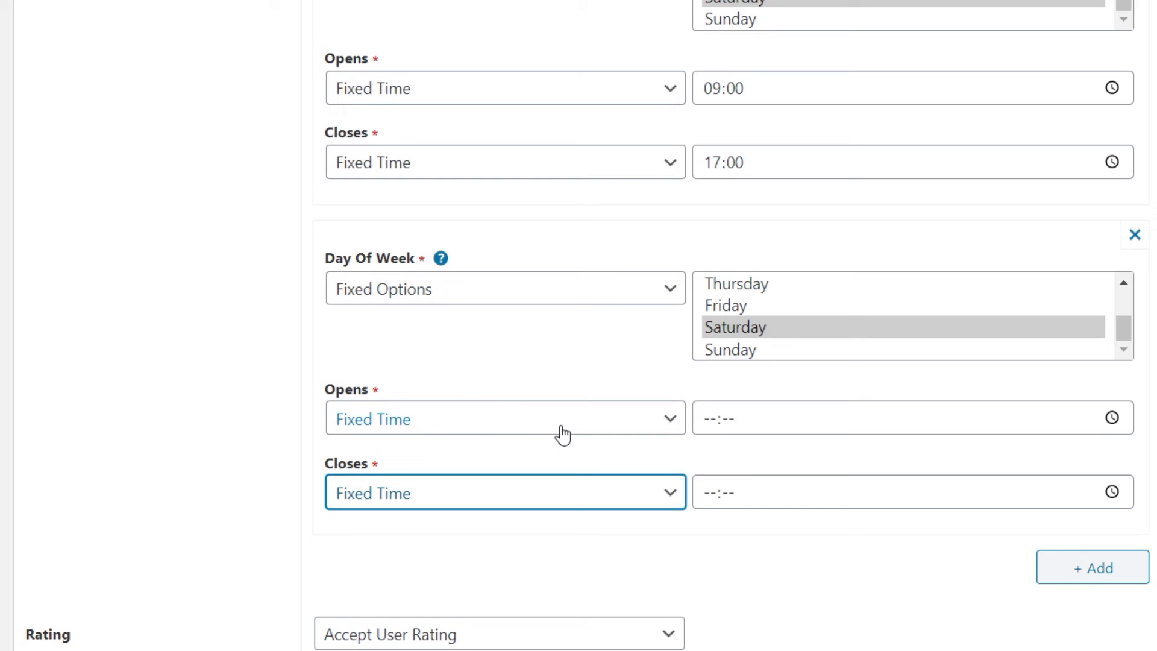
click(708, 418)
text(18:00)
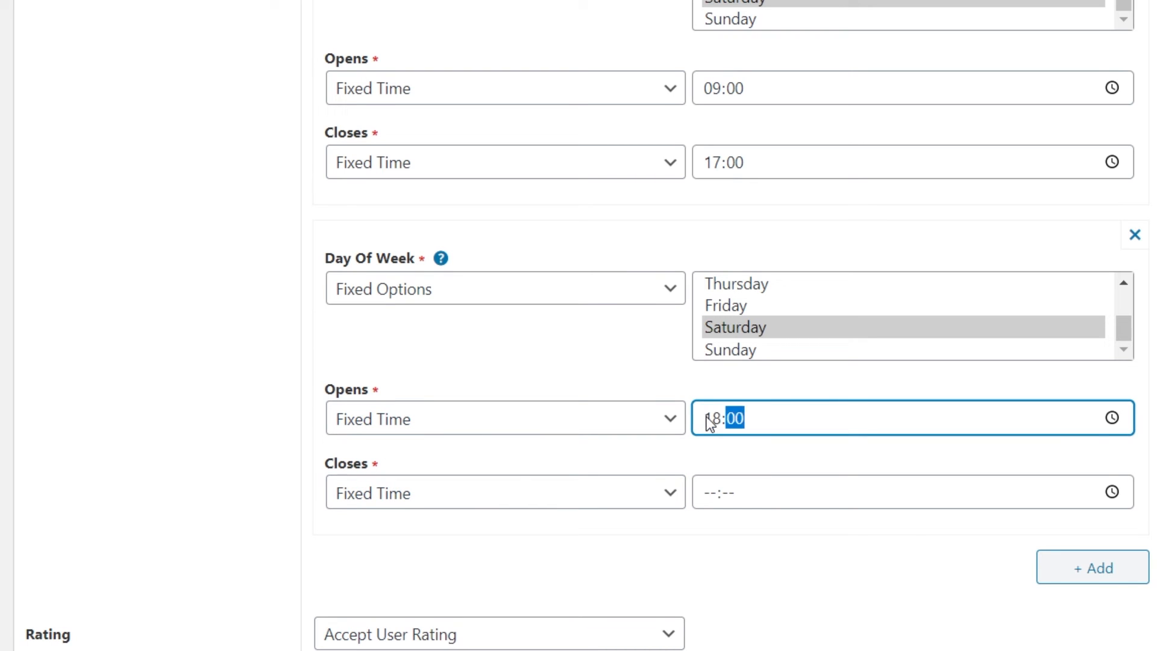
click(710, 493)
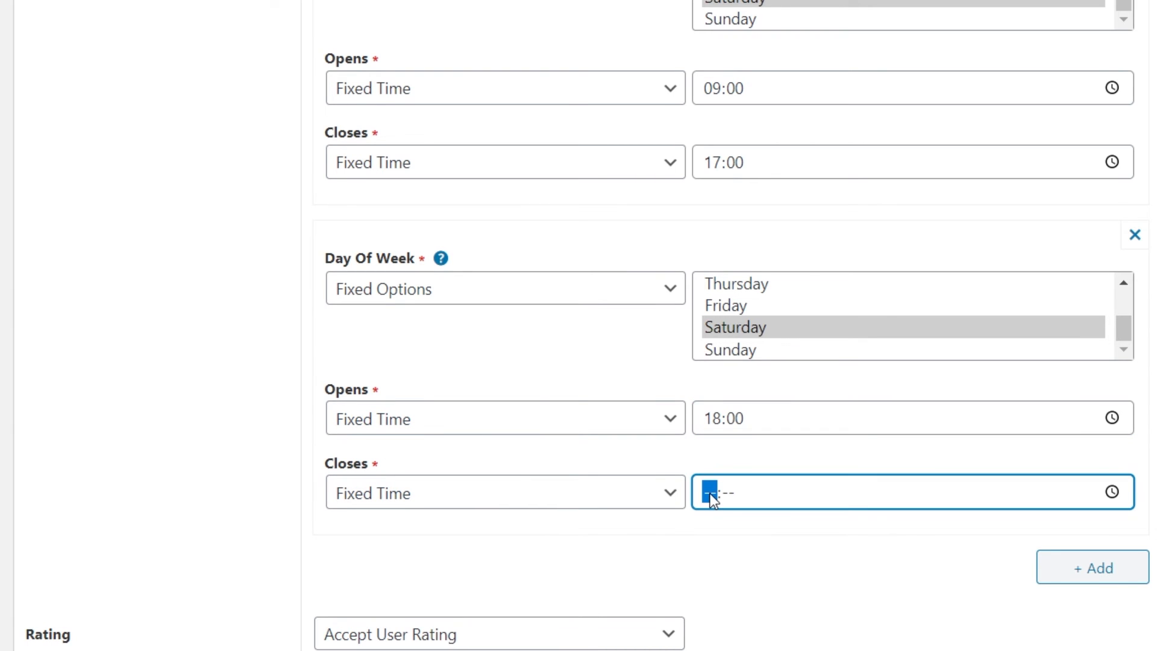
text(21:00)
click(765, 540)
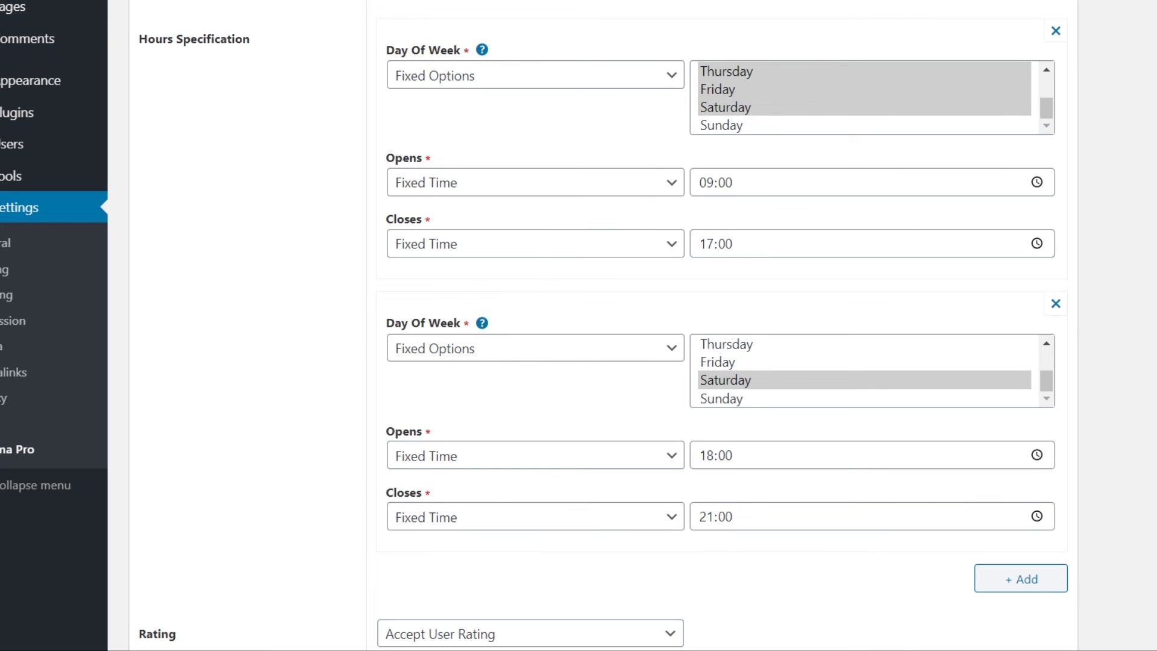
mouse_move(1047, 106)
mouse_down()
mouse_move(1046, 88)
mouse_move(1044, 125)
mouse_up()
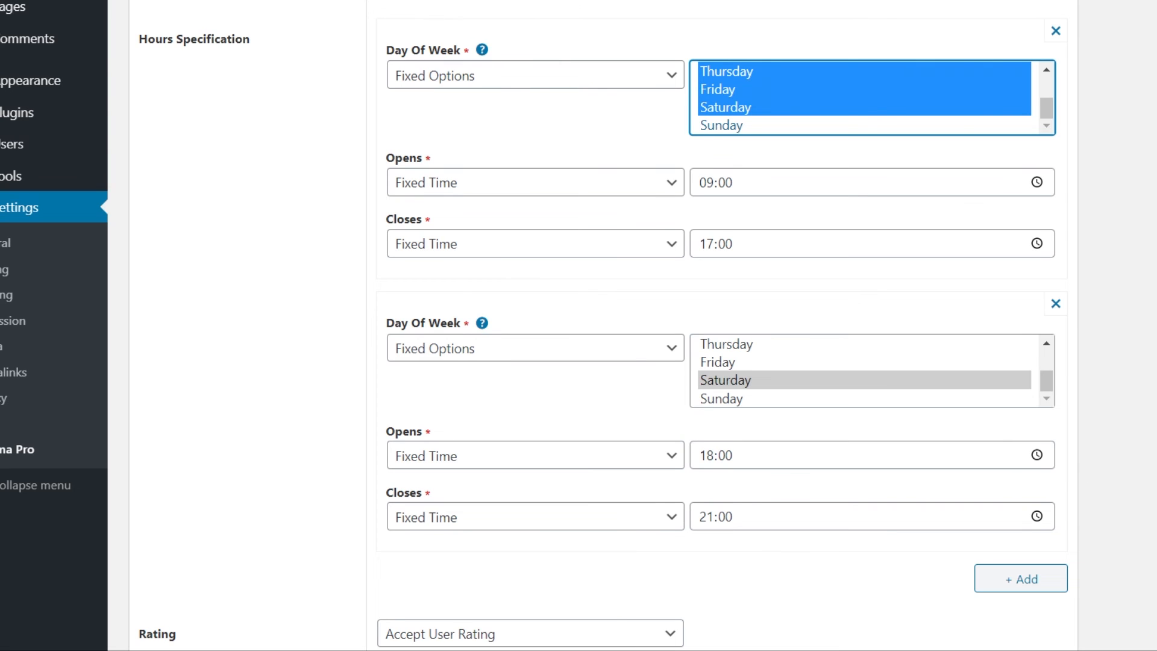
scroll(1108, 513, down, 2)
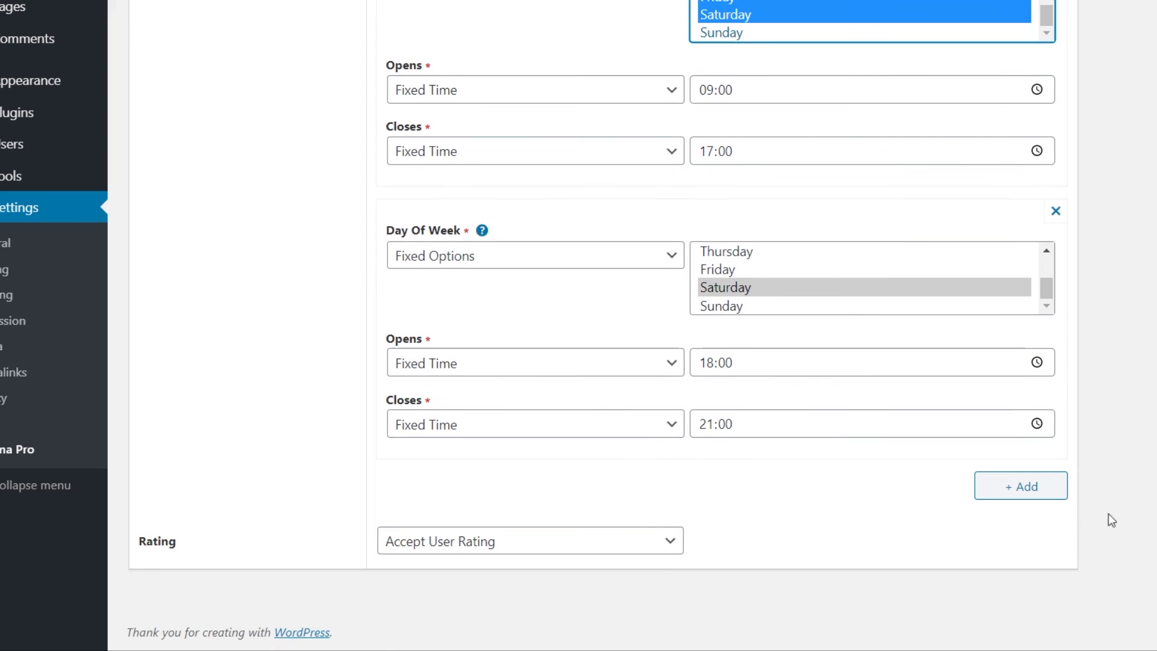
click(1031, 485)
click(1023, 490)
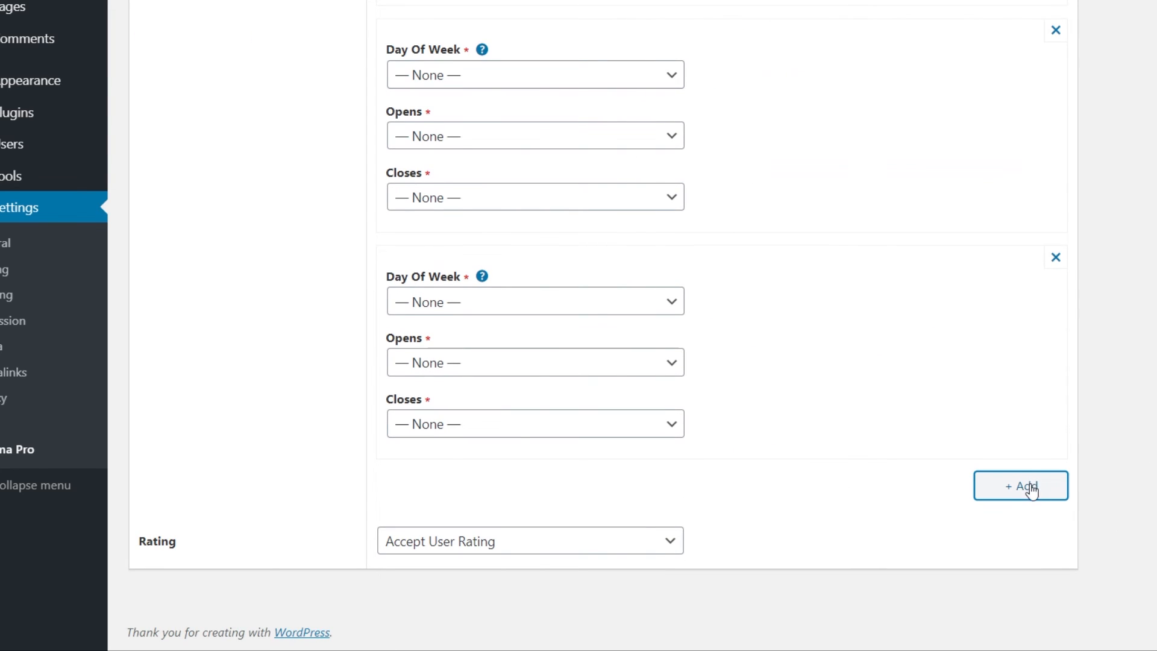
click(1061, 265)
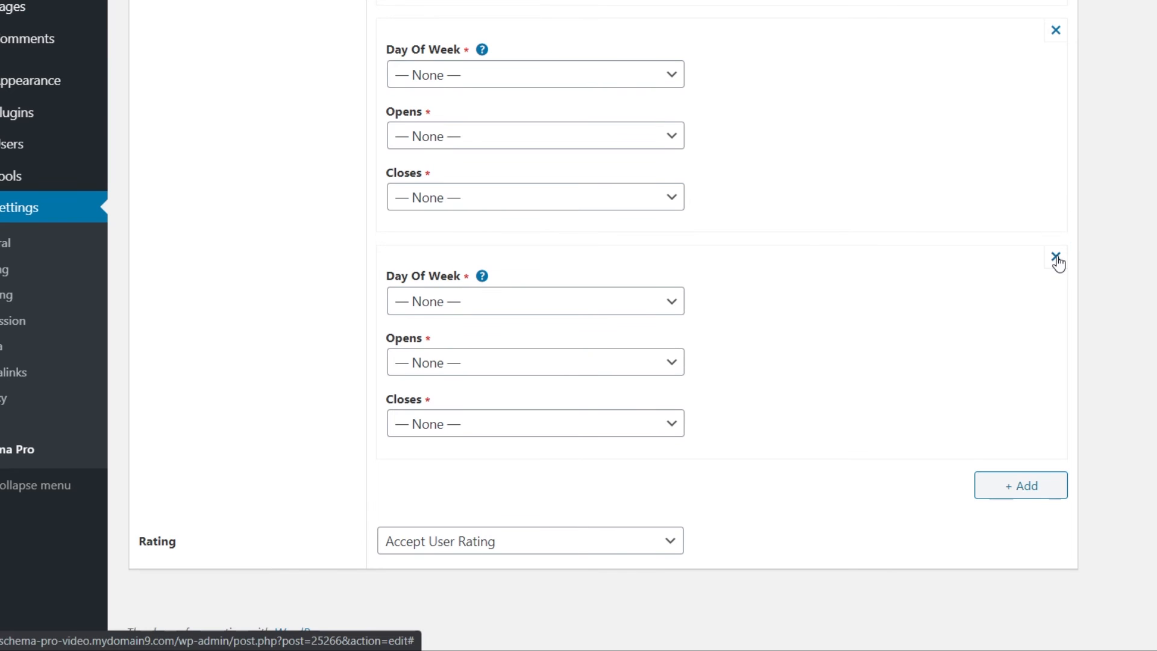
click(1055, 258)
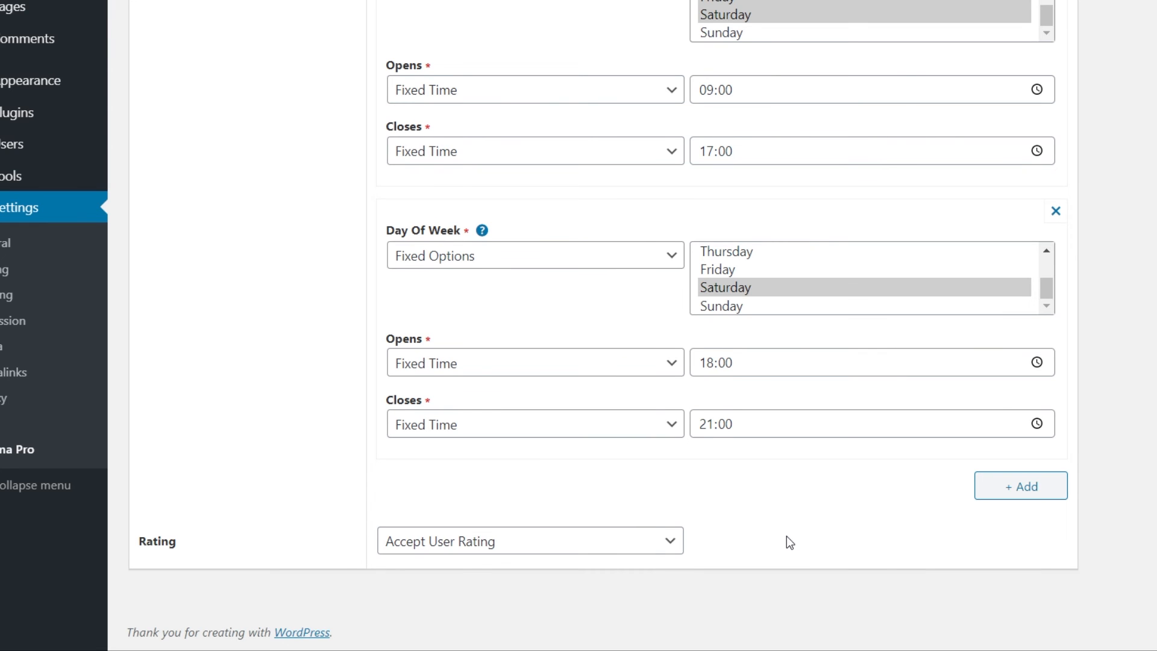
scroll(789, 541, up, 9)
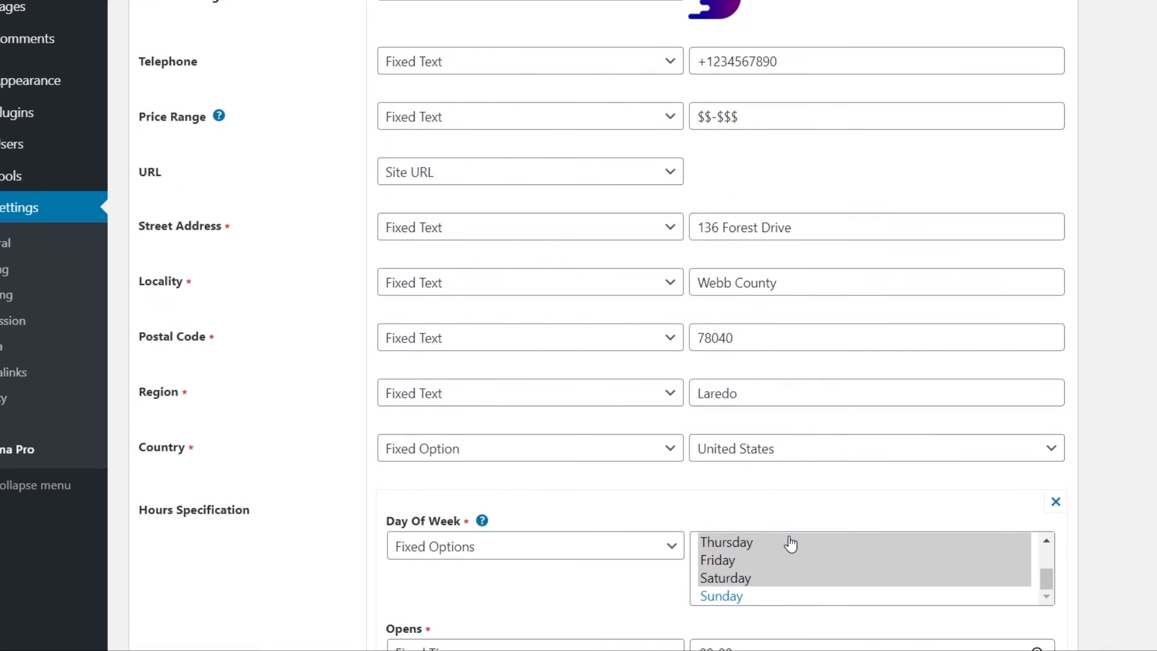
Update the Local Business schema to save all its field settings.
scroll(1122, 435, up, 11)
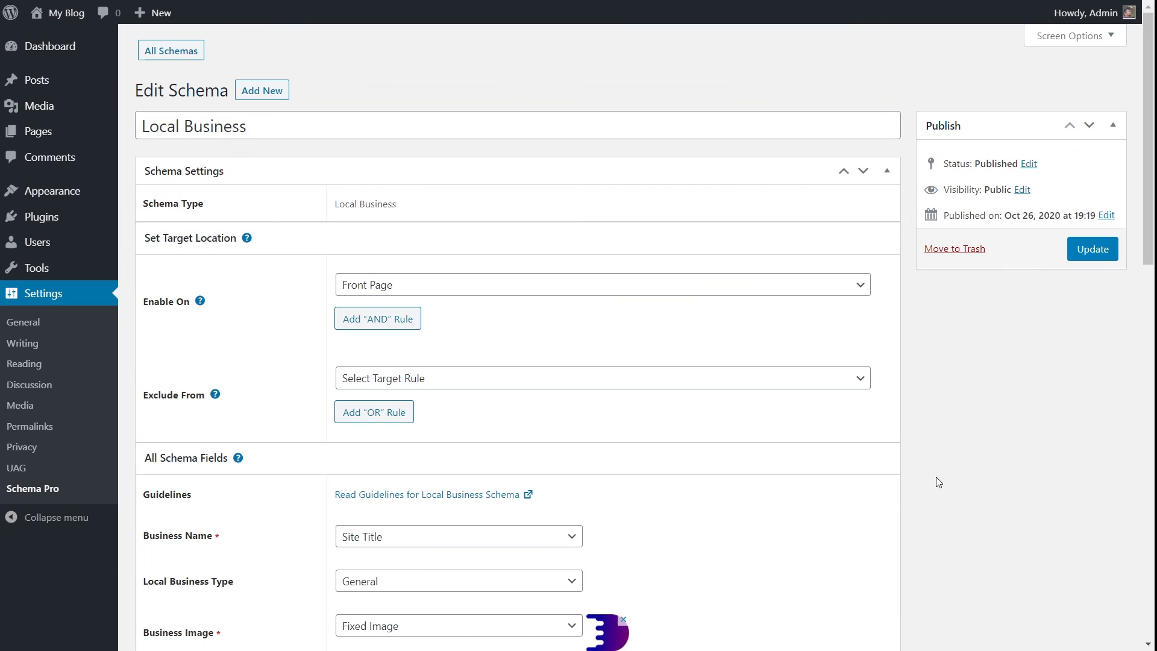
click(1100, 252)
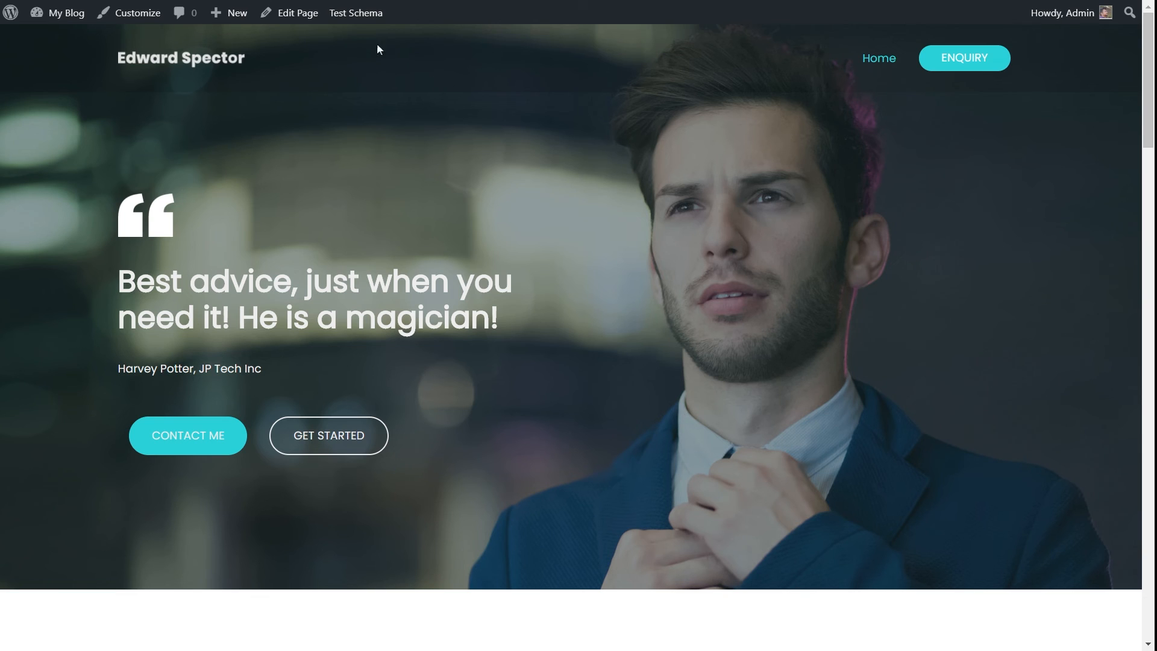
Test the front page's schema and review the detected Local Business details, including the opening hours, in the Rich Results Test.
click(353, 12)
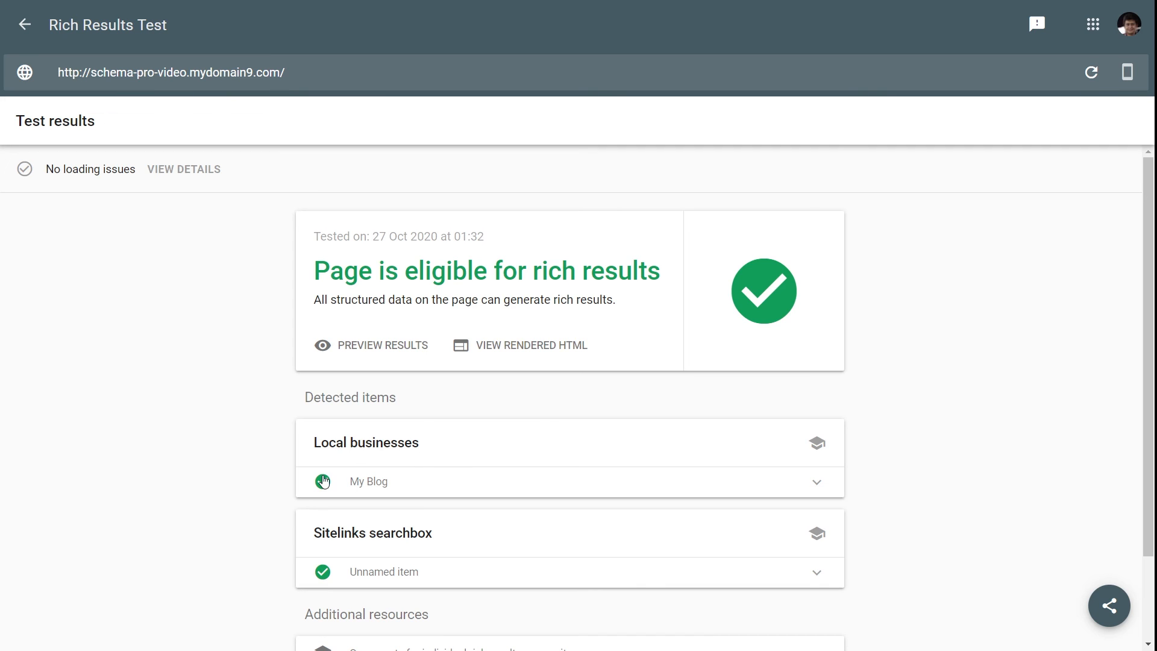
click(777, 484)
scroll(734, 392, down, 4)
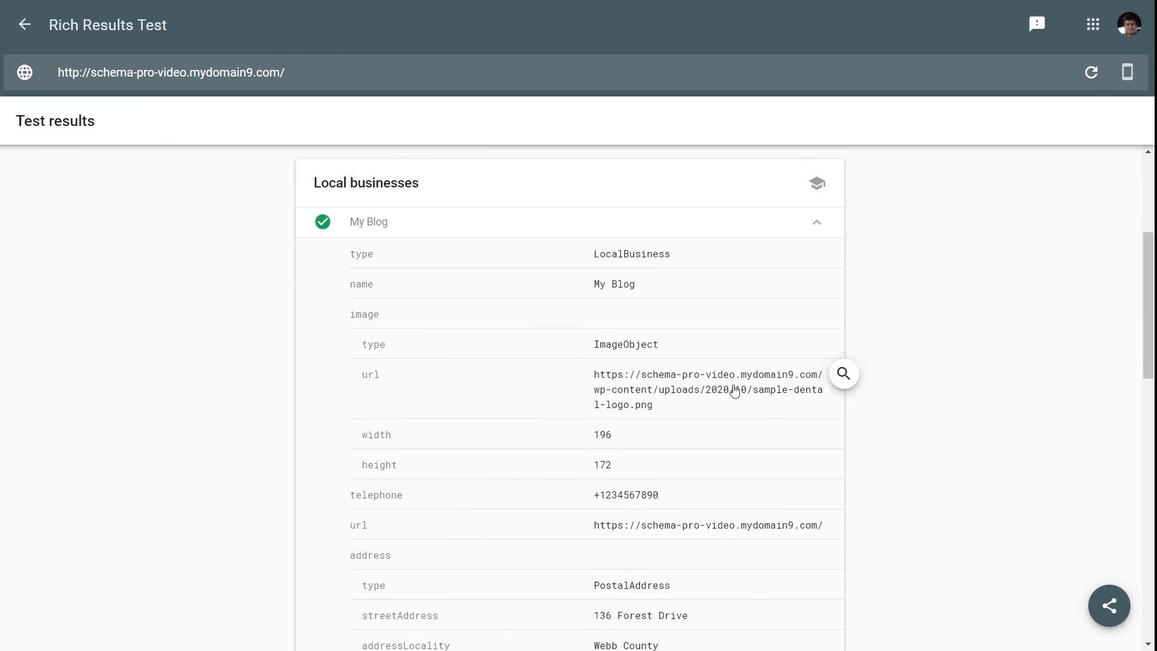
scroll(635, 292, down, 2)
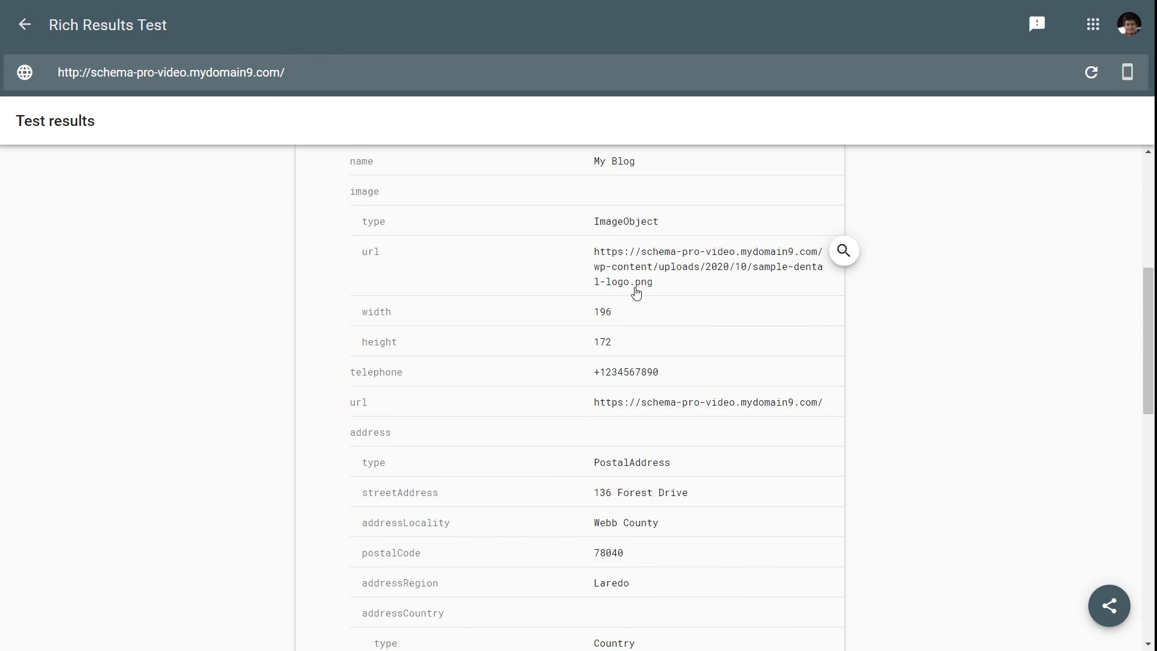
scroll(586, 300, down, 2)
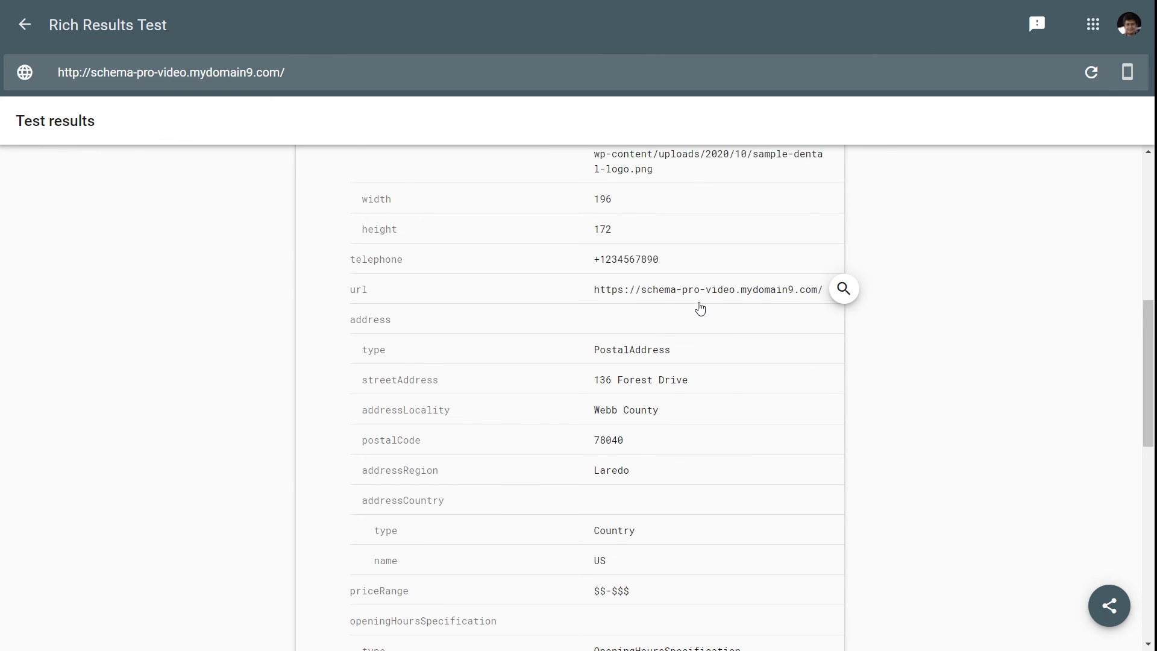
scroll(671, 297, down, 2)
scroll(645, 284, down, 5)
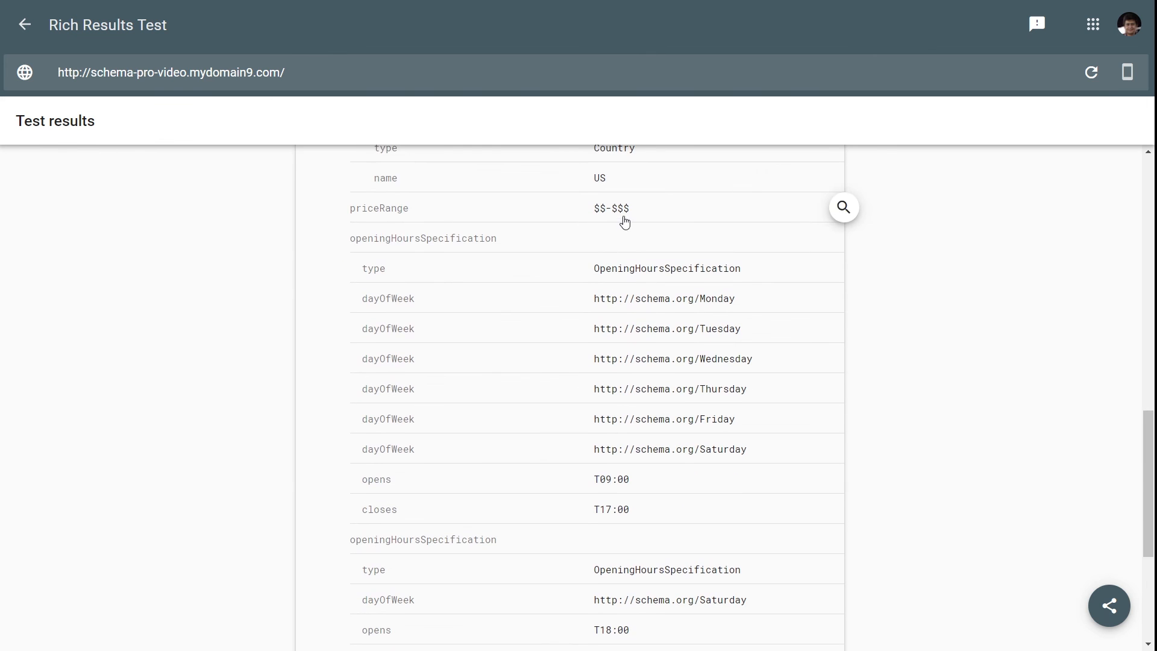
scroll(645, 286, down, 2)
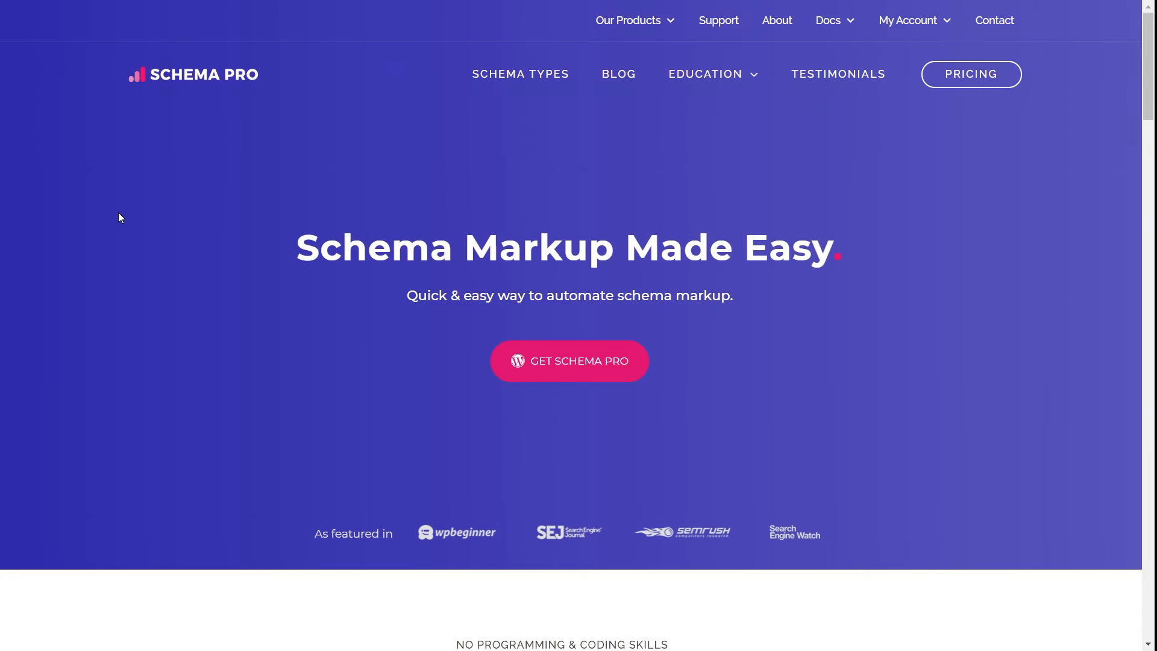
scroll(122, 213, down, 10)
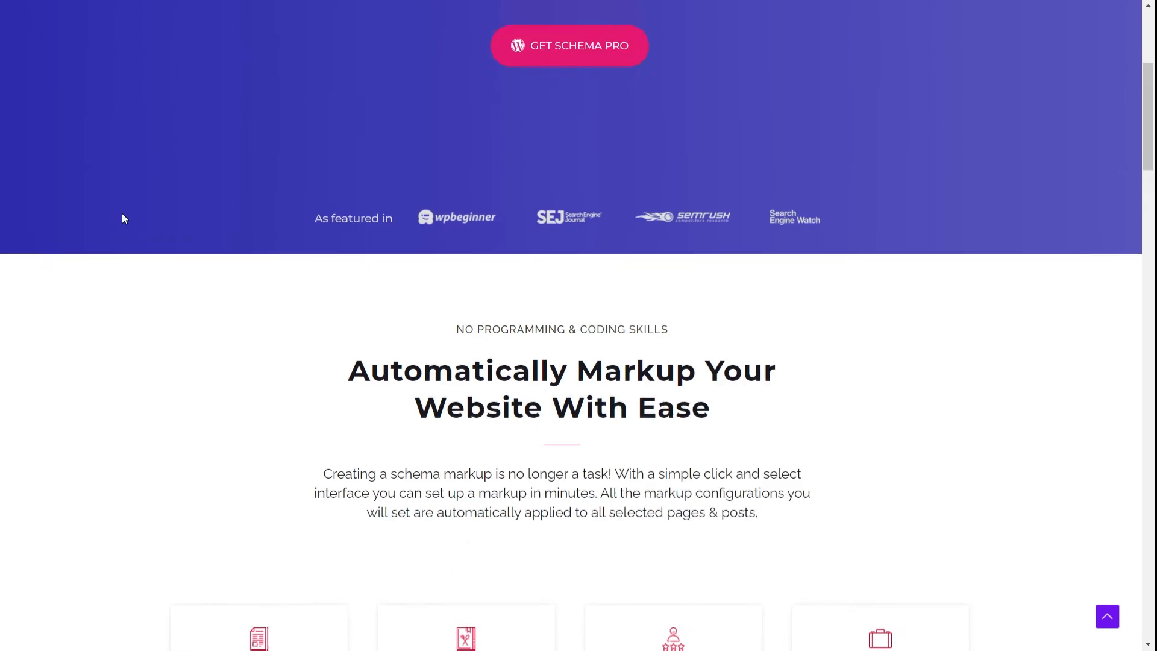
scroll(122, 214, down, 5)
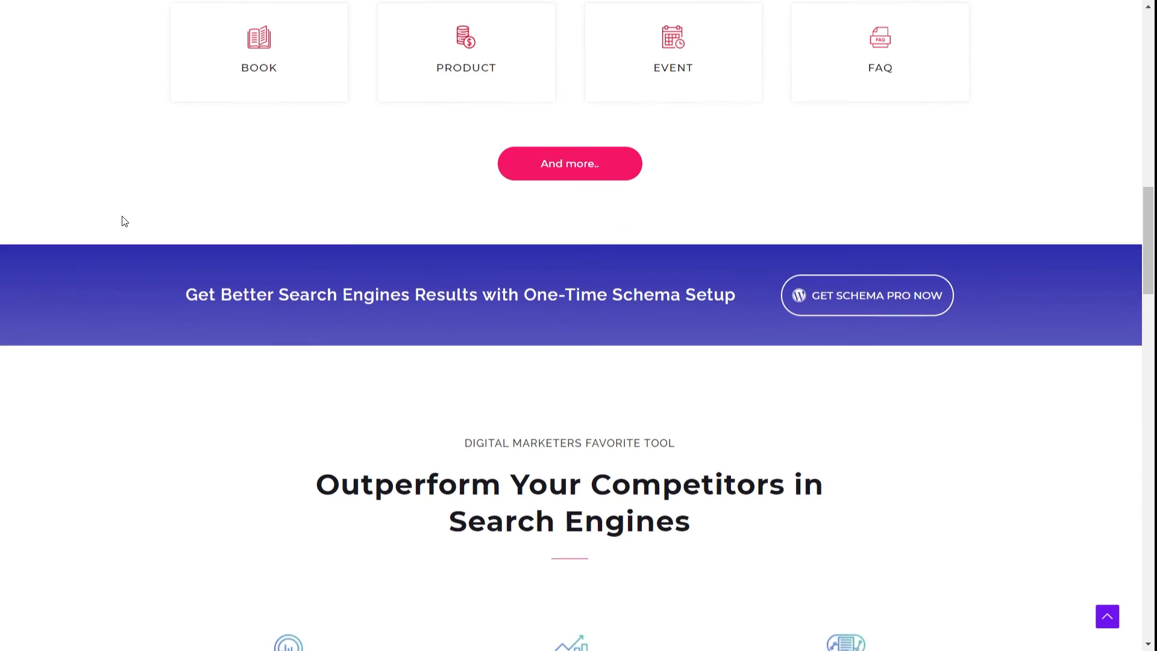
scroll(123, 216, up, 12)
scroll(122, 220, up, 5)
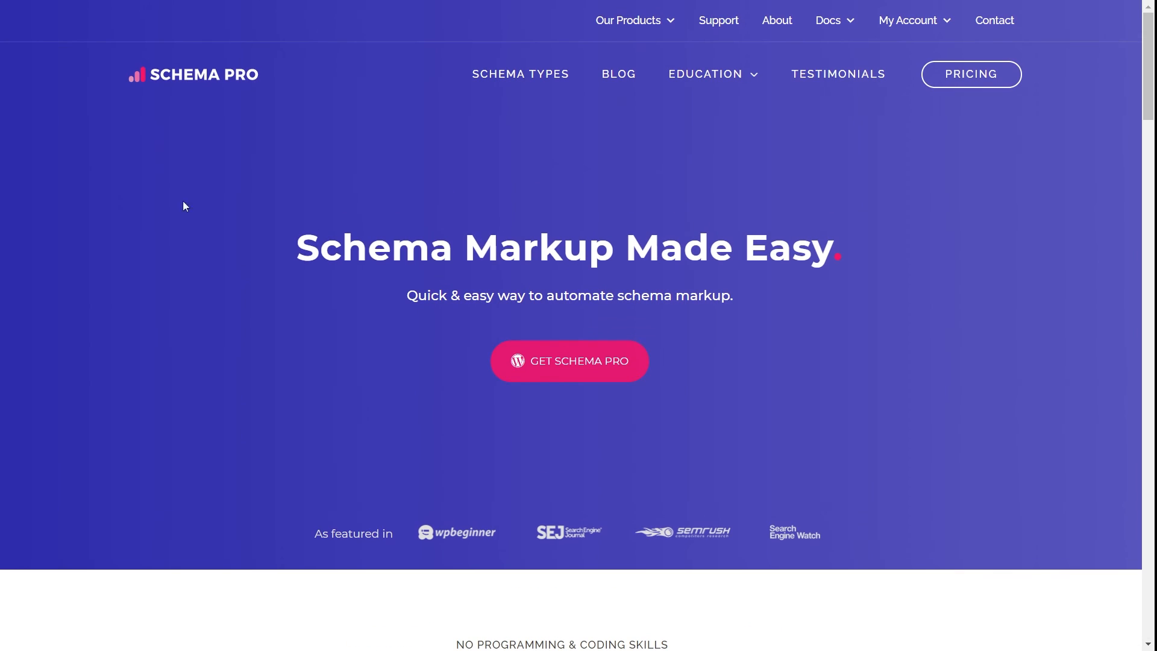
mouse_move(668, 26)
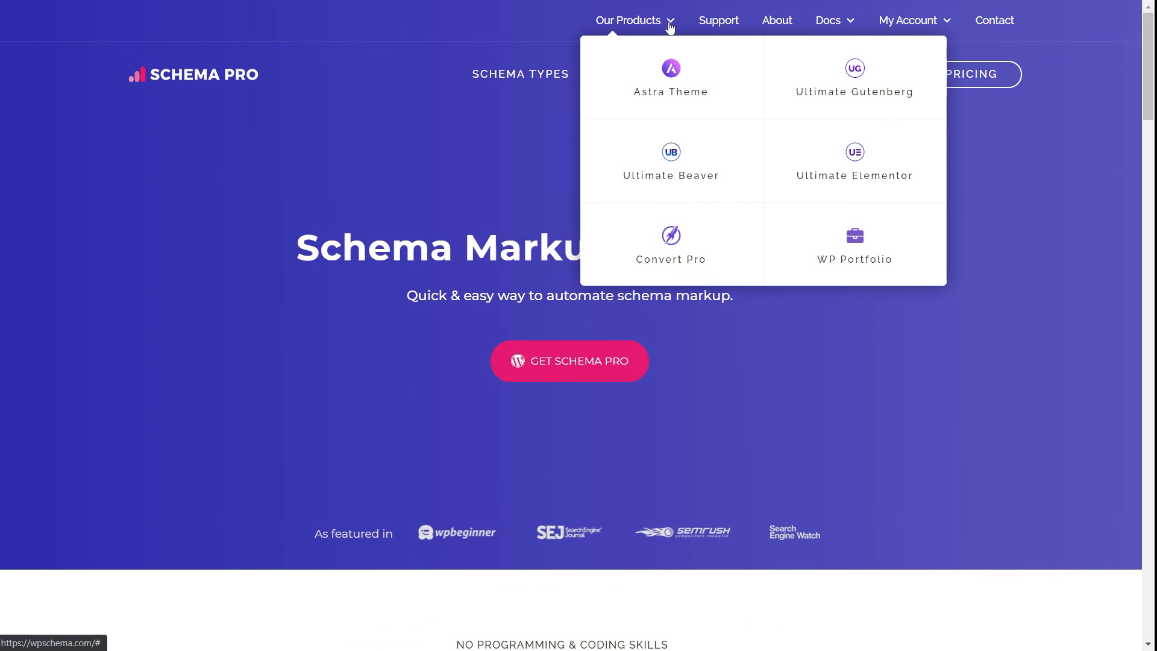